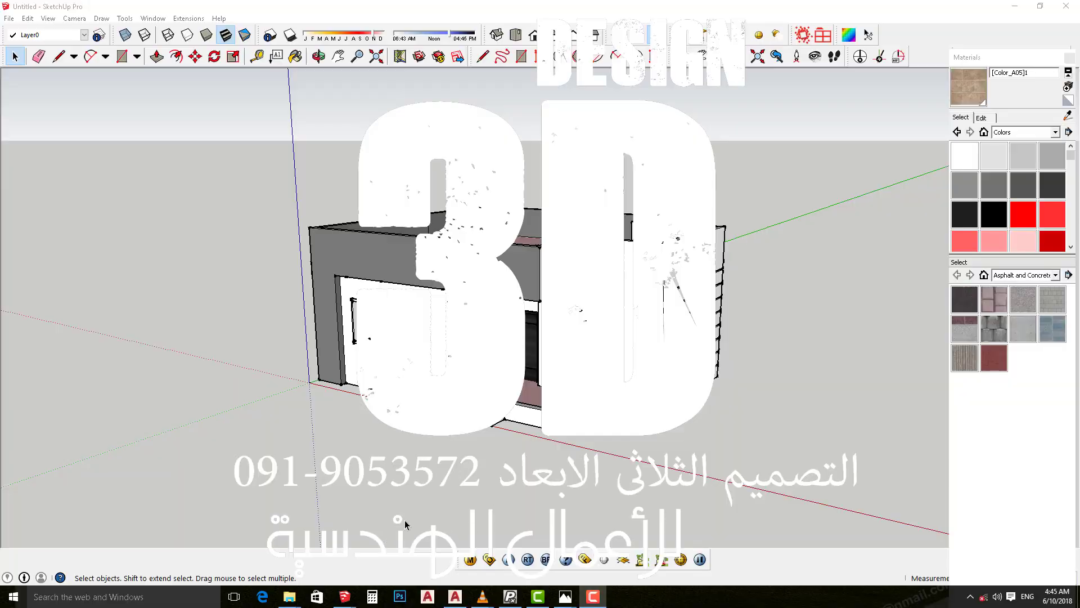
Orbit and zoom in close over the pink roof slab.
click(595, 597)
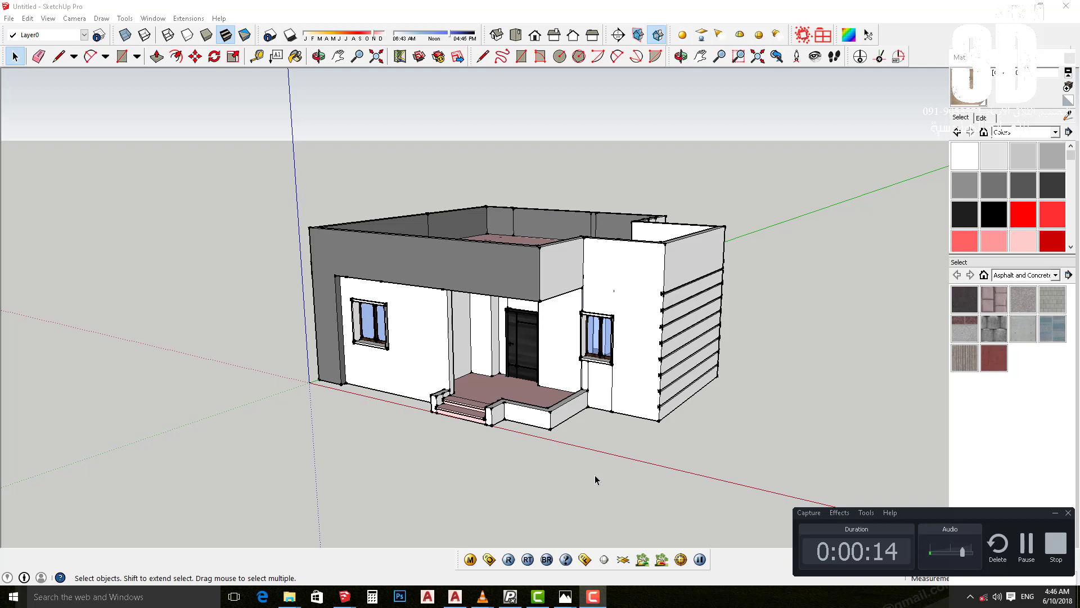
click(787, 304)
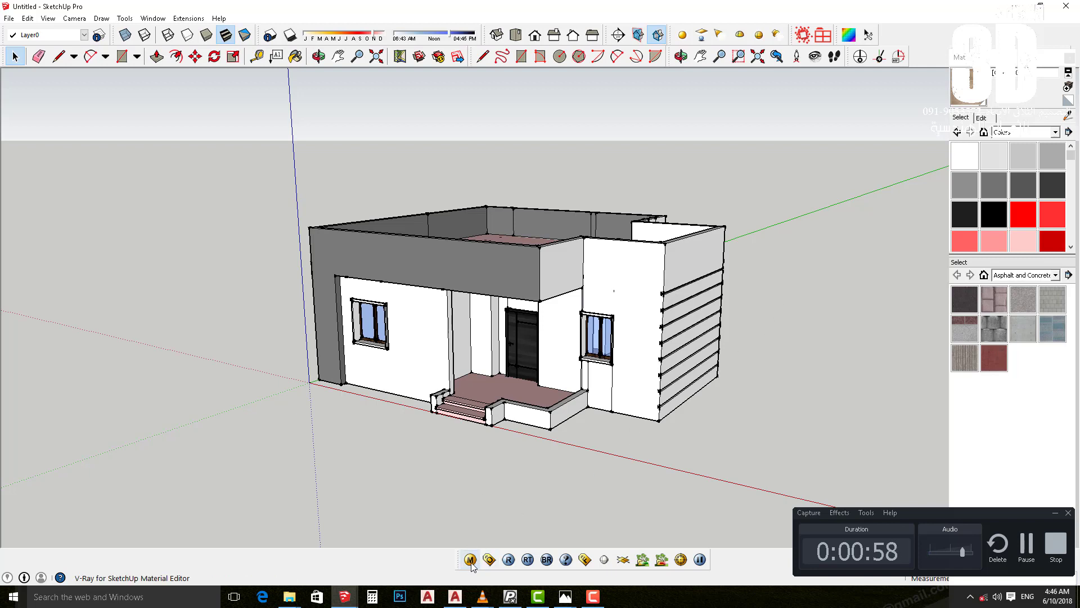
middle_drag(495, 213, 520, 313)
scroll(507, 279, up, 3)
scroll(509, 240, up, 3)
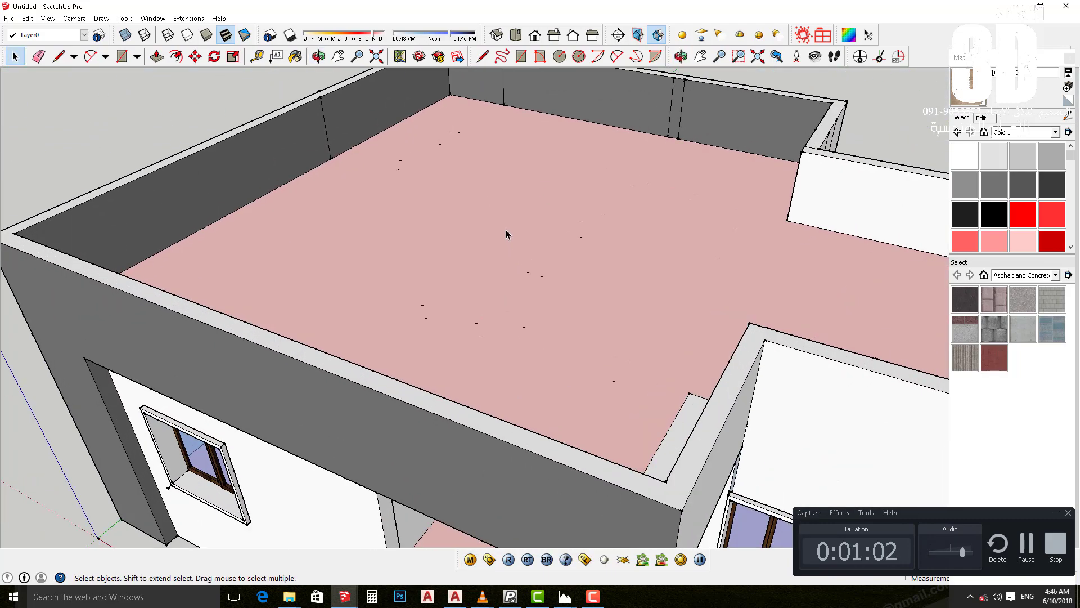
scroll(505, 230, down, 3)
scroll(532, 261, up, 3)
mouse_move(561, 279)
middle_down()
mouse_move(509, 253)
mouse_move(548, 248)
middle_up()
scroll(563, 259, down, 1)
scroll(528, 229, up, 3)
scroll(510, 246, down, 3)
scroll(563, 285, up, 2)
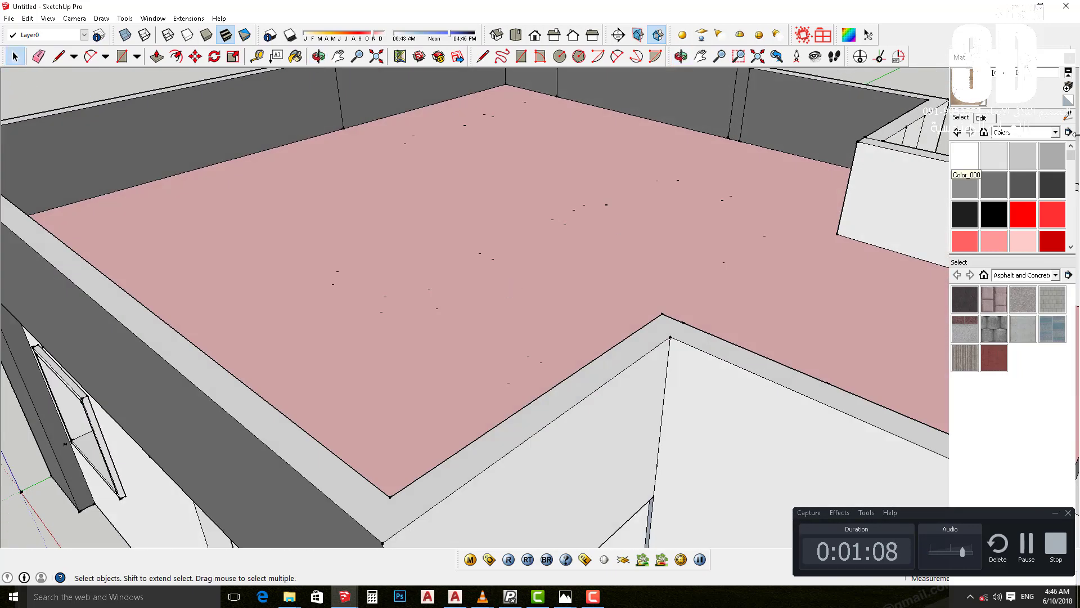
Sample the pink roof's material with the Paint Bucket and bring it up in the V-Ray material editor.
click(1068, 116)
click(540, 239)
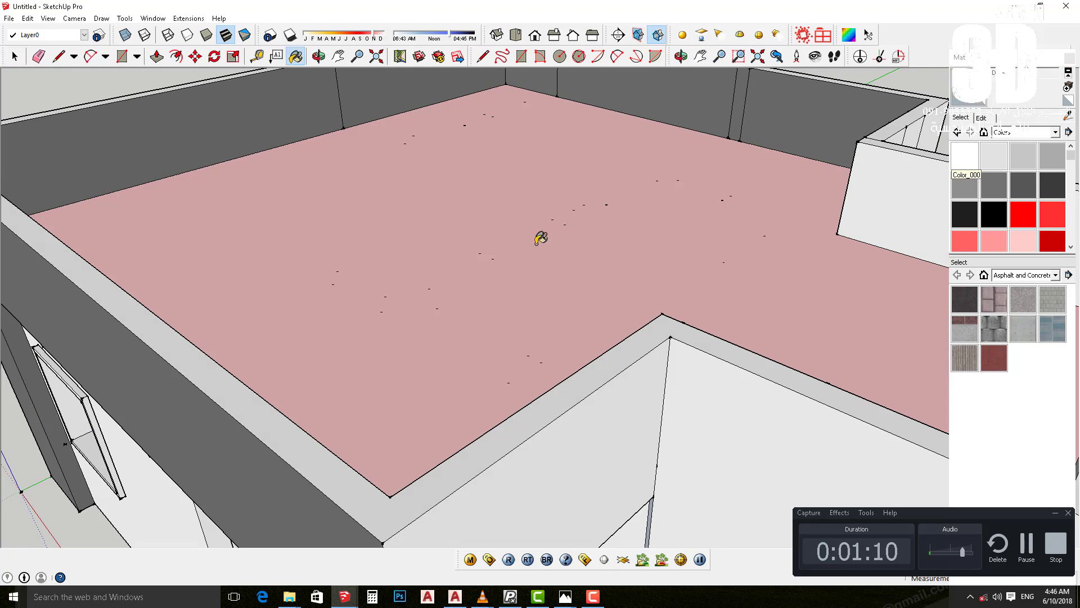
key(space)
key(b)
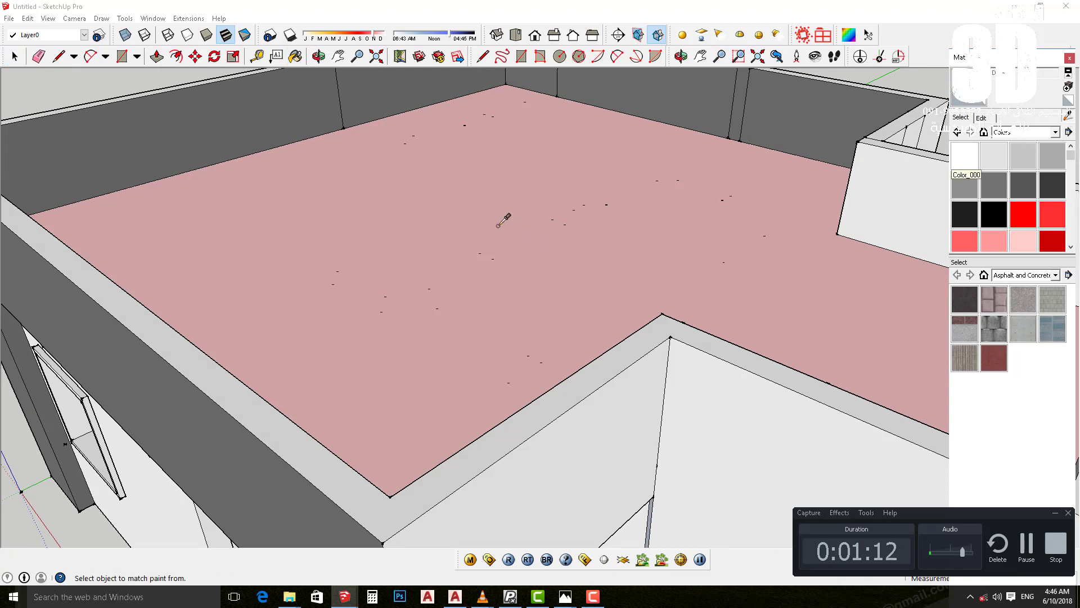
alt+click(498, 225)
key(space)
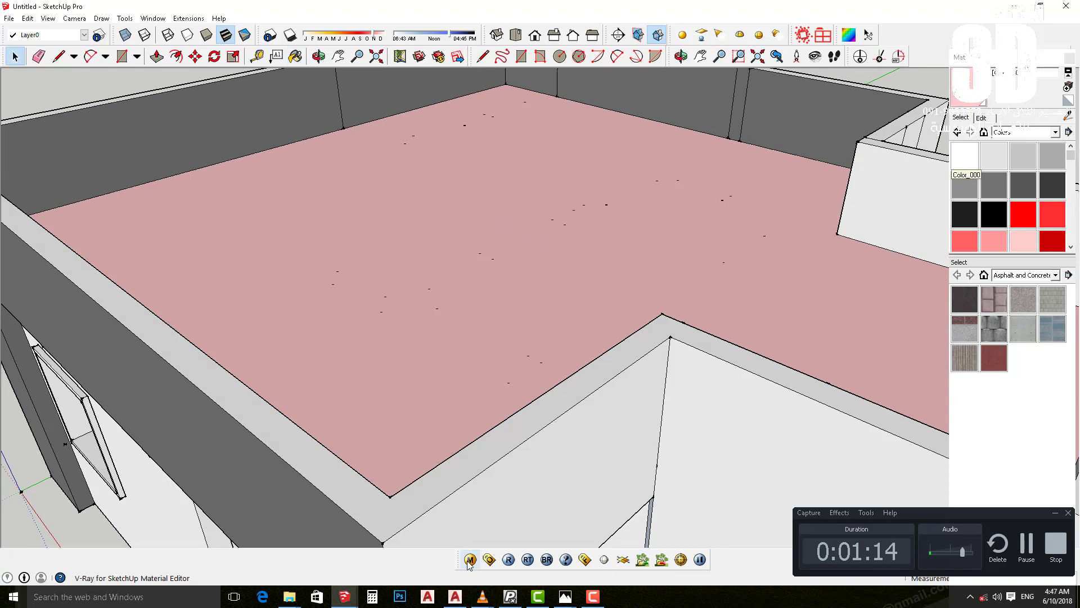
click(470, 560)
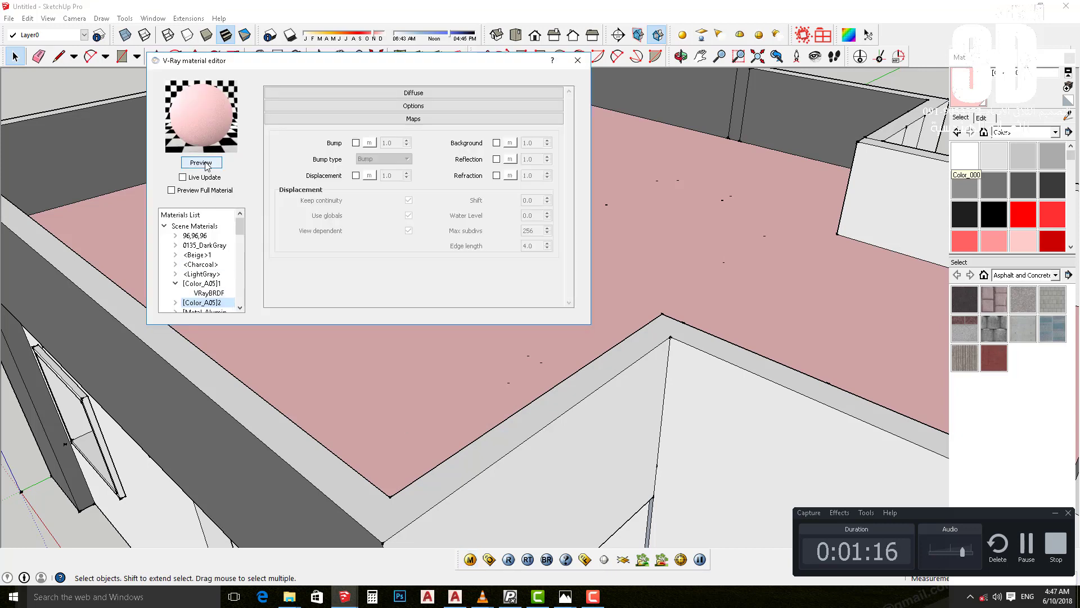
Add a VRayBRDF layer to the [Color_A05]2 material.
right_click(204, 307)
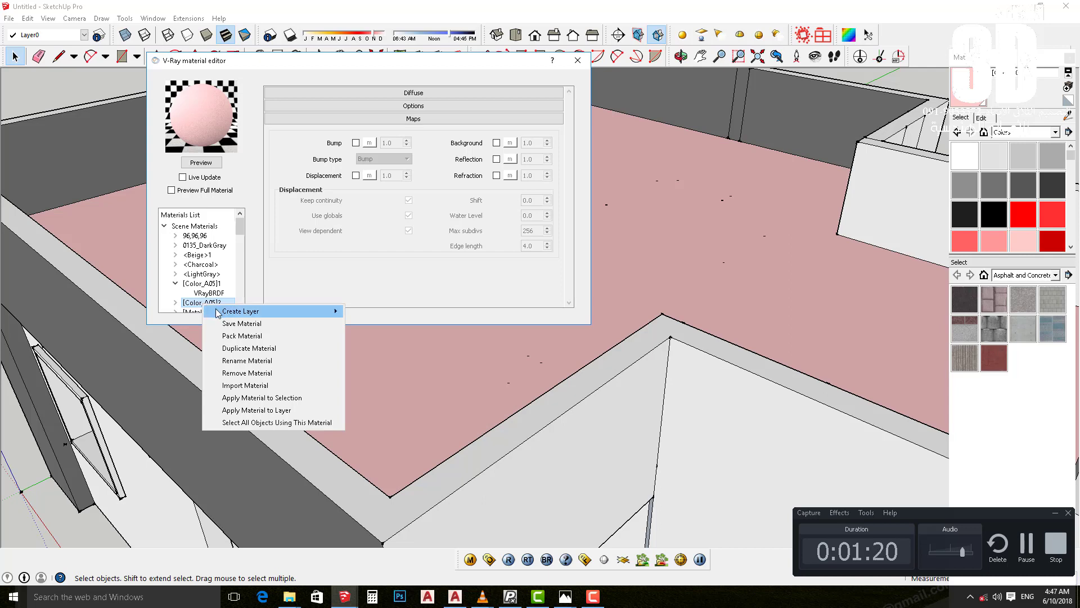
mouse_move(241, 310)
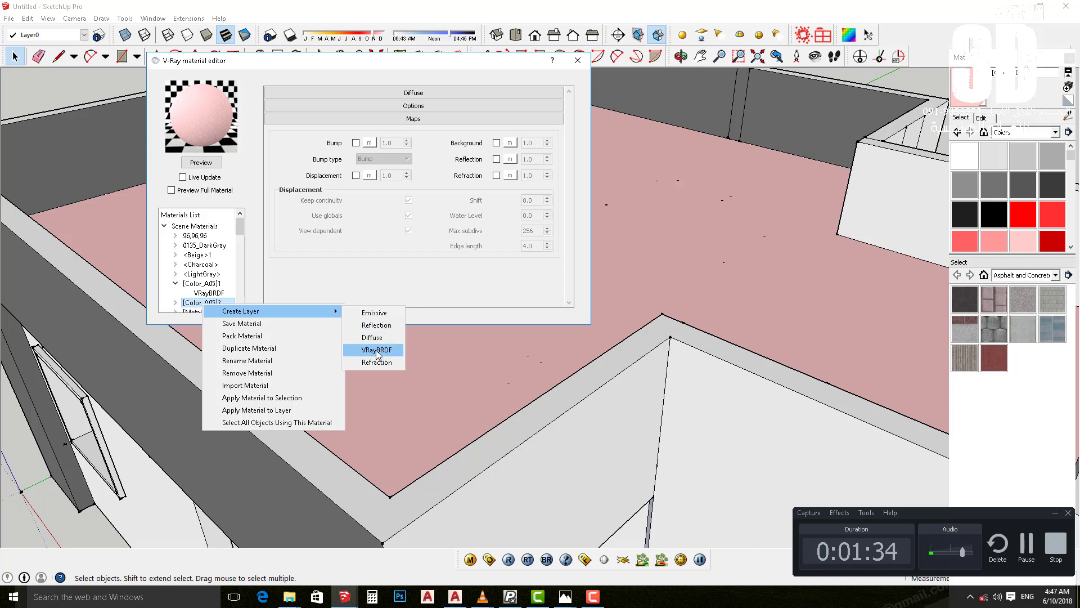
click(376, 350)
scroll(240, 308, down, 1)
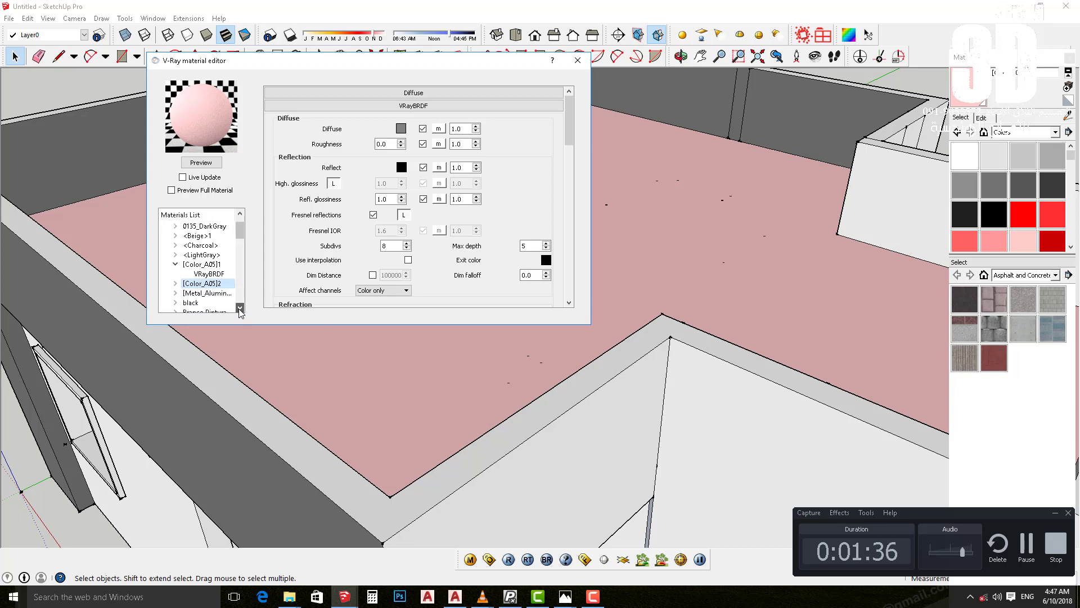
Delete the material's Diffuse layer and show the VRayBRDF layer's settings.
click(176, 273)
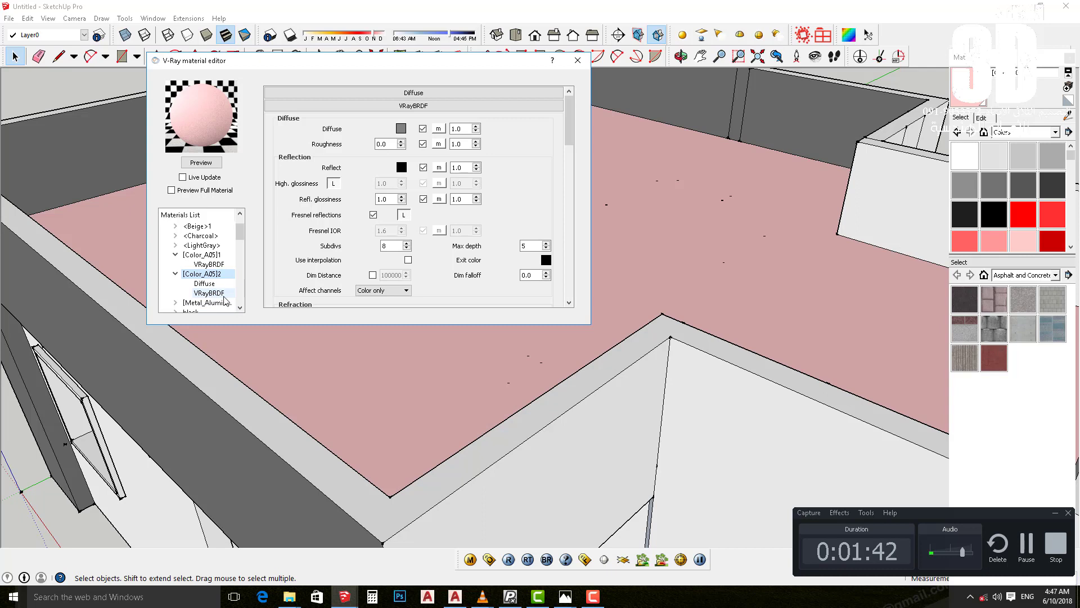
click(204, 284)
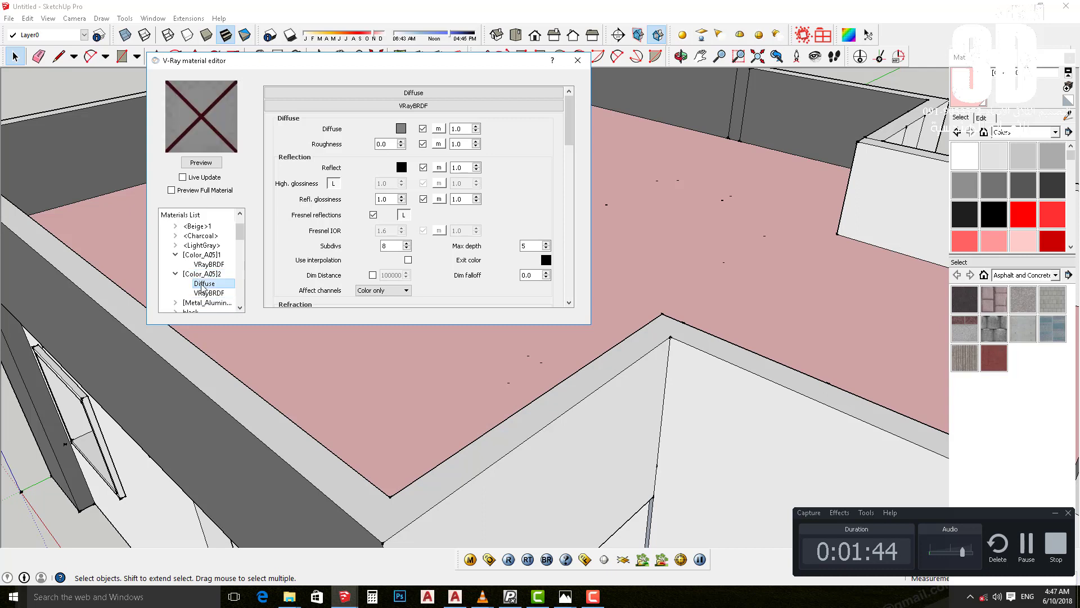
right_click(204, 285)
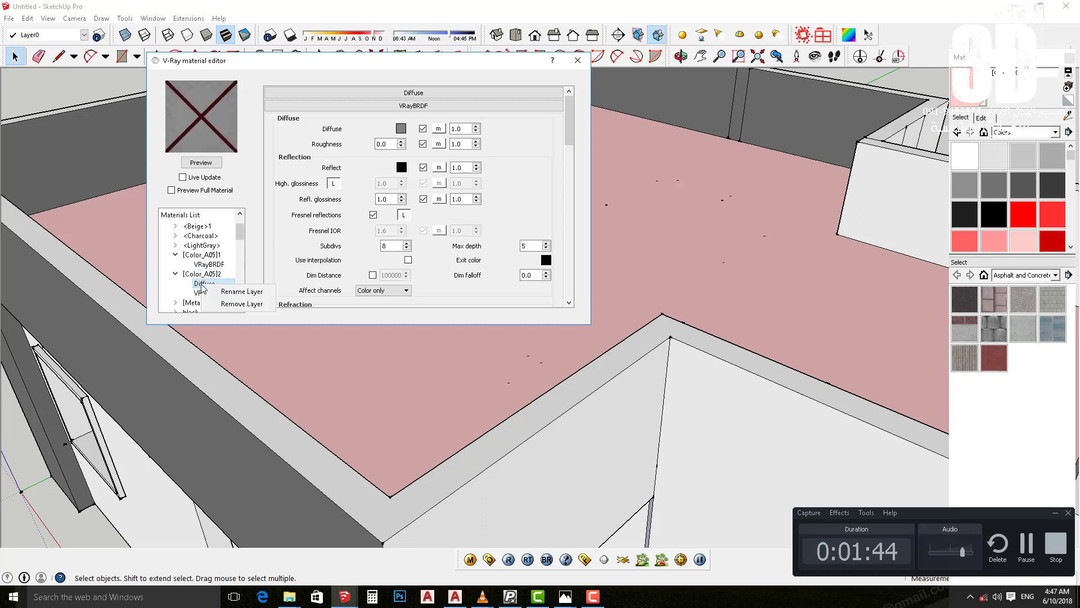
click(244, 304)
click(590, 307)
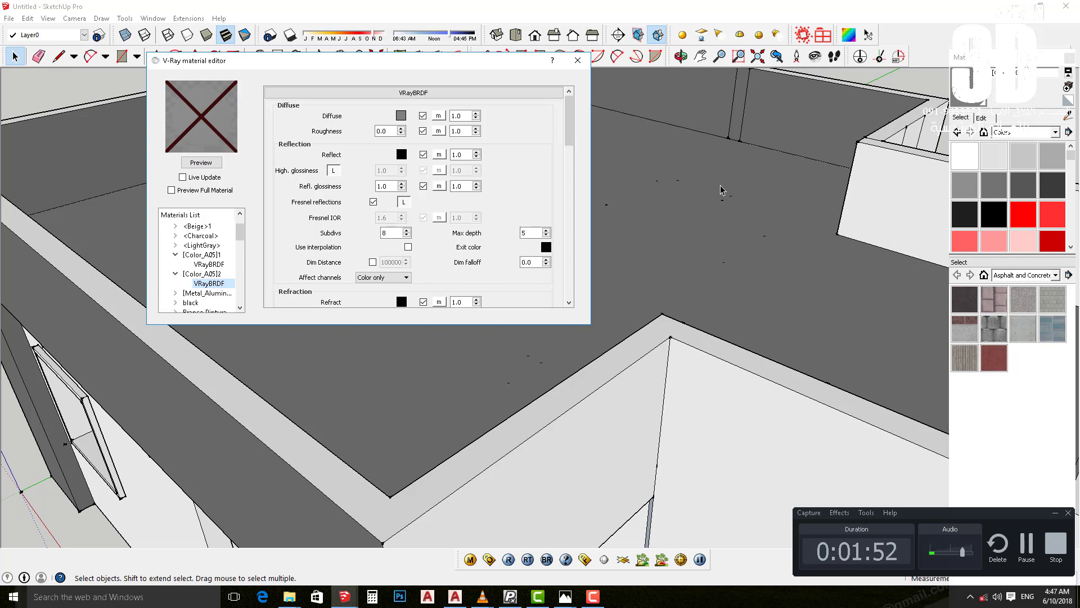
click(219, 284)
drag(570, 133, 564, 294)
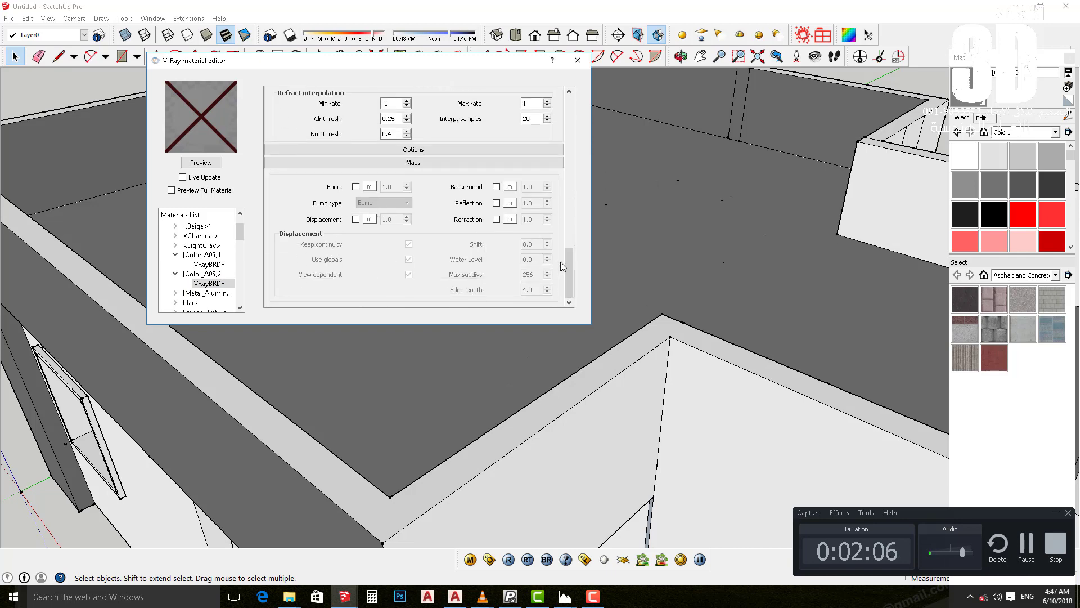
drag(570, 262, 569, 110)
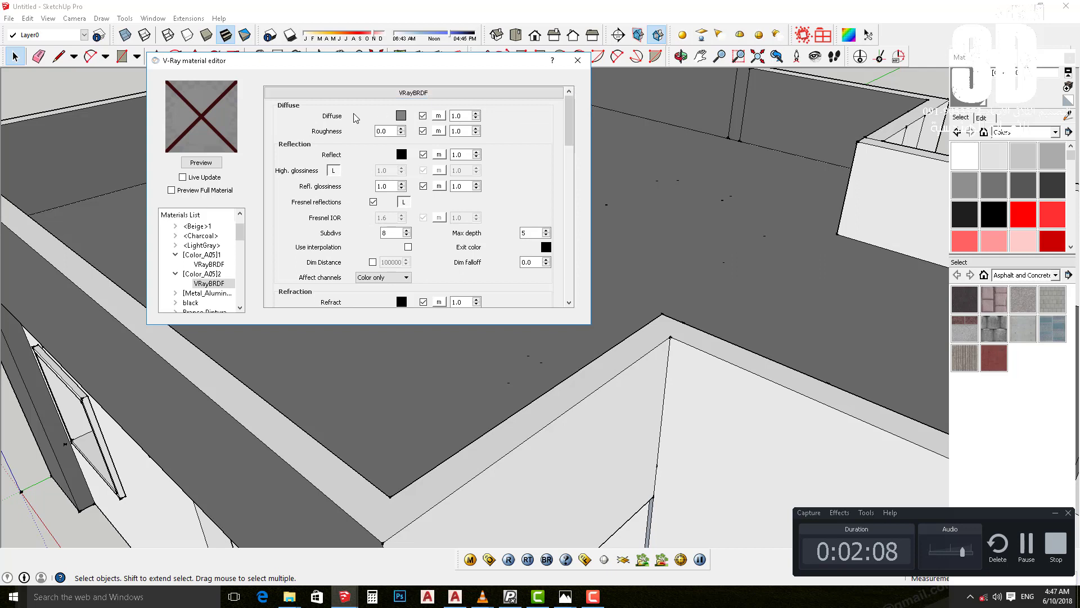
Use the out_DIFFUSE bitmap as the VRayBRDF diffuse texture and preview the brown tiles.
click(439, 115)
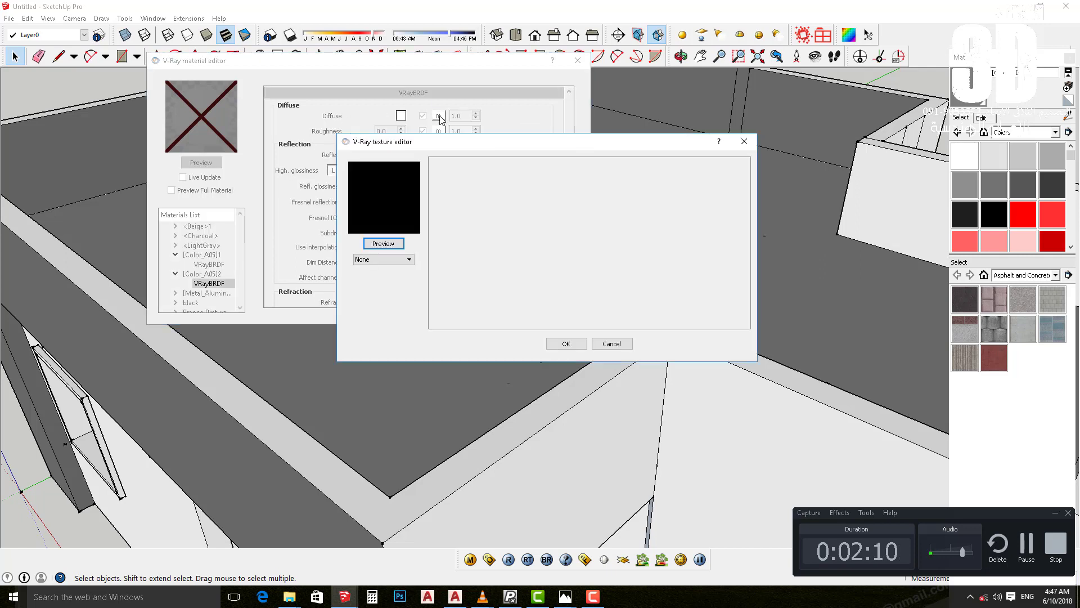
click(409, 259)
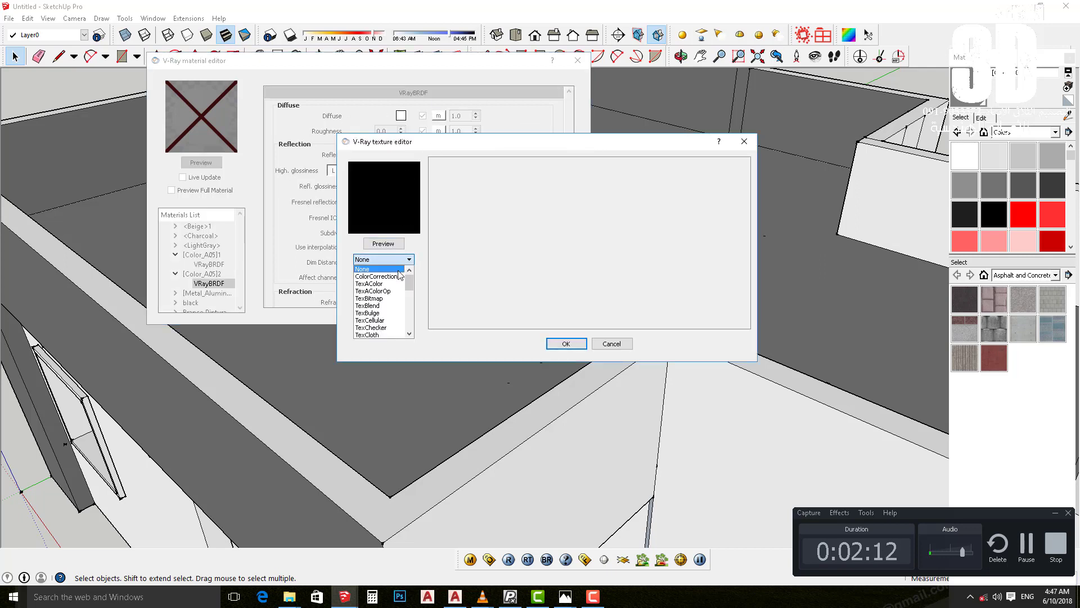
click(369, 299)
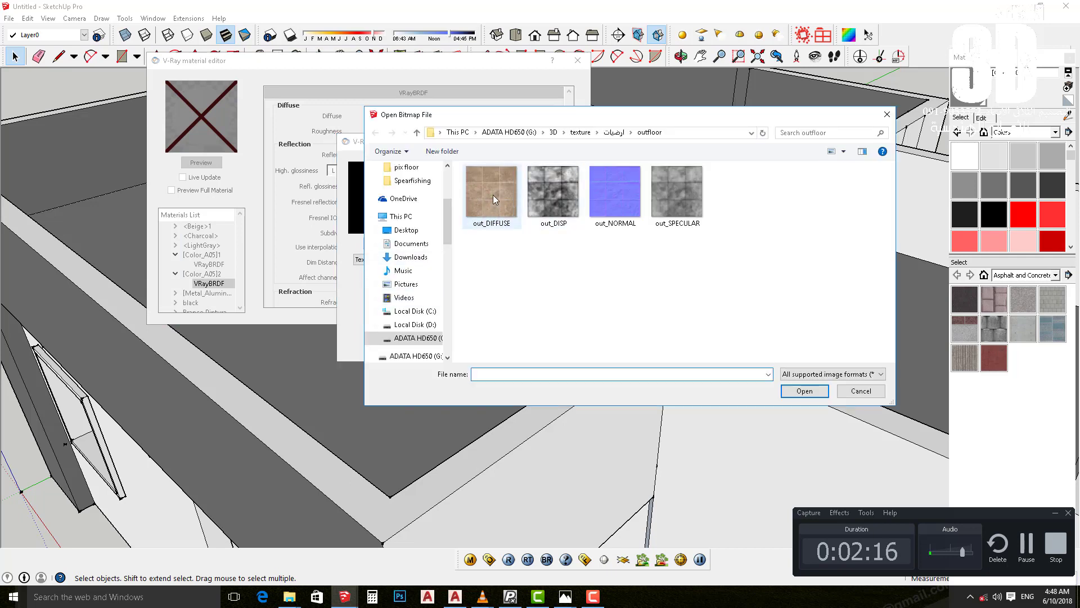
click(495, 191)
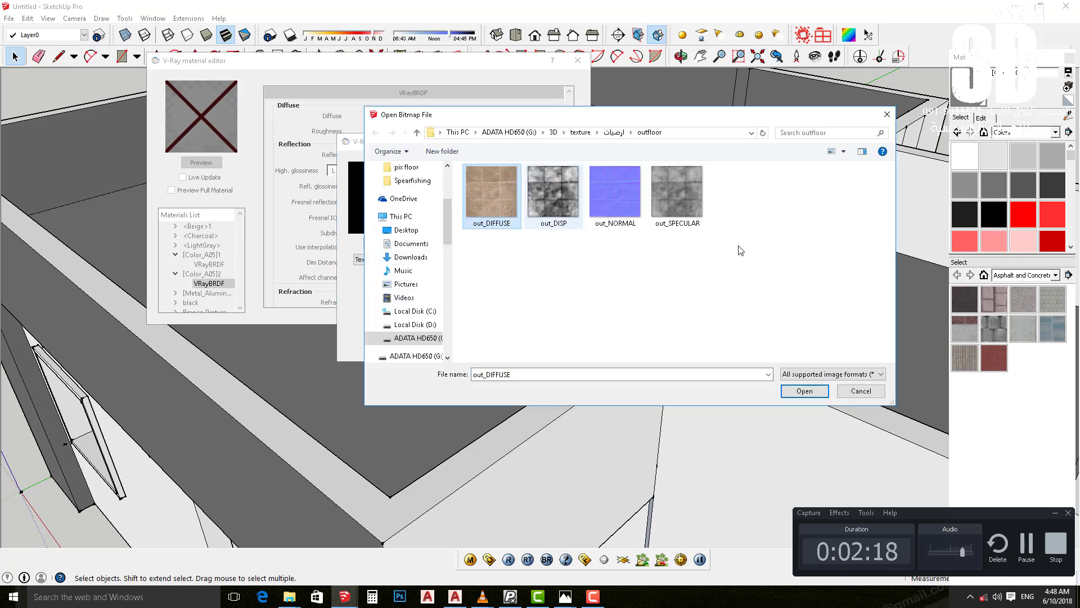
click(808, 393)
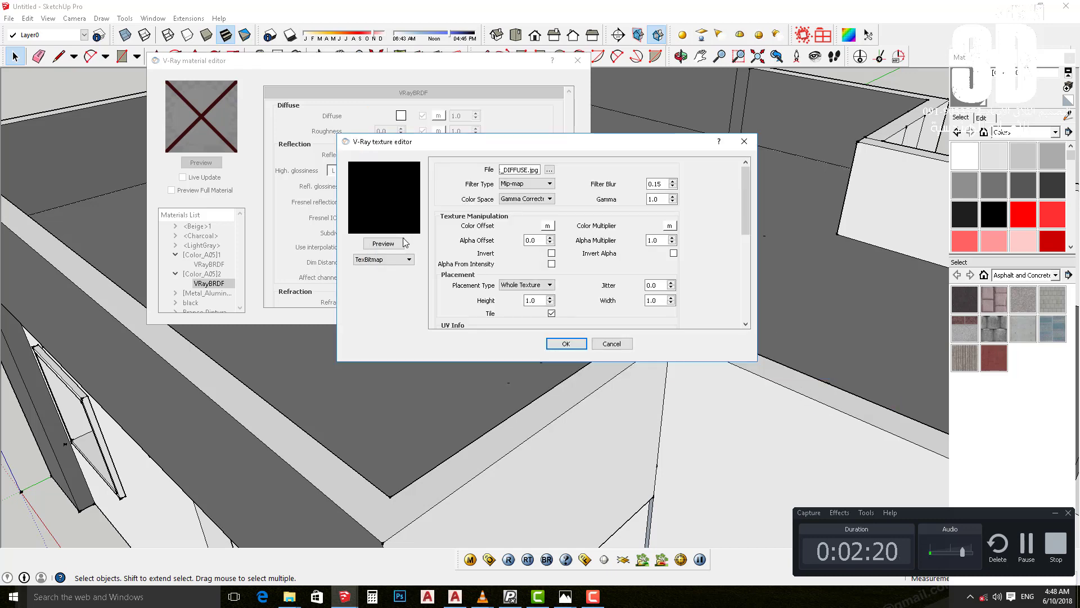
click(563, 344)
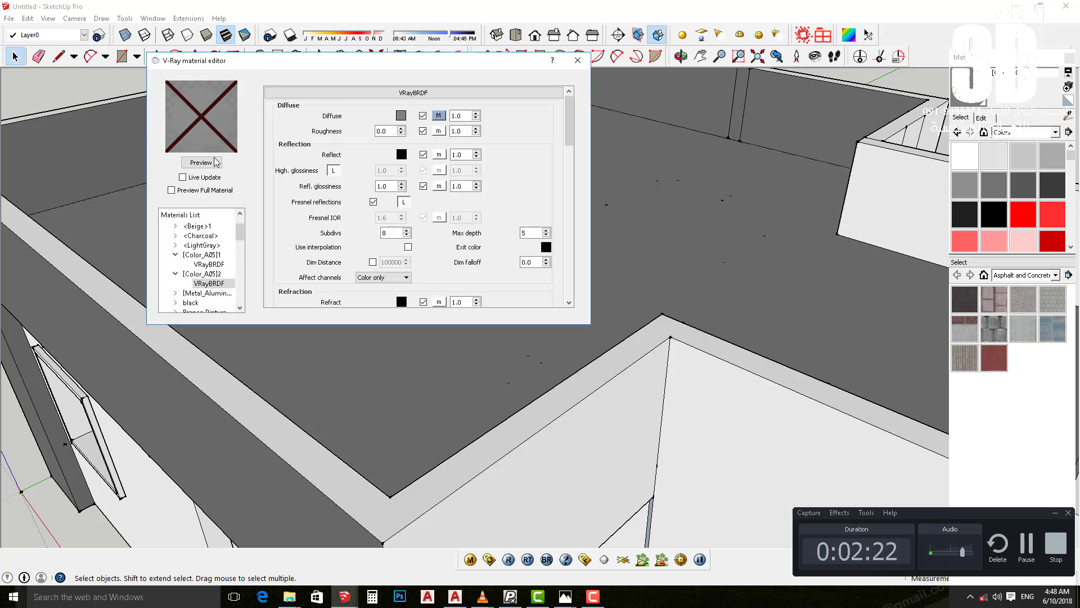
click(201, 163)
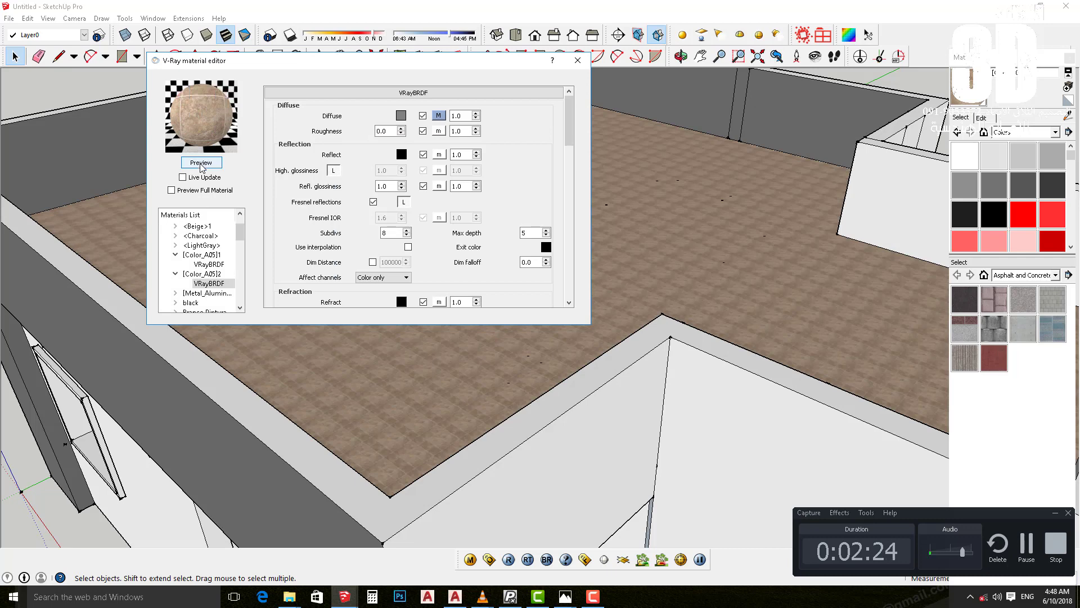
click(577, 60)
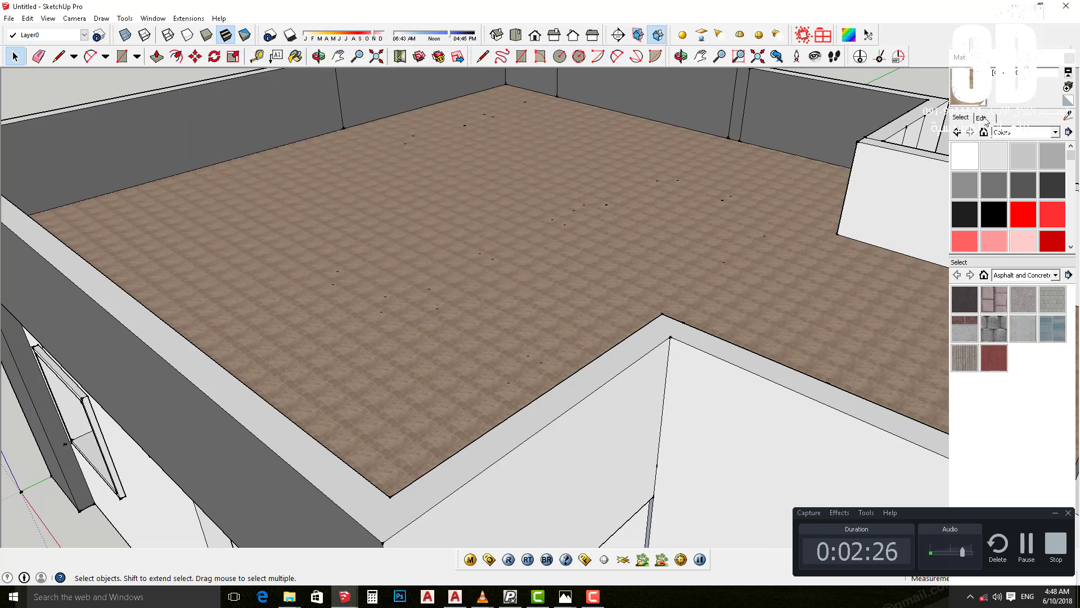
Set the out_DIFFUSE texture size to 1.2 m so the tiles are larger.
click(981, 117)
drag(990, 245, 934, 248)
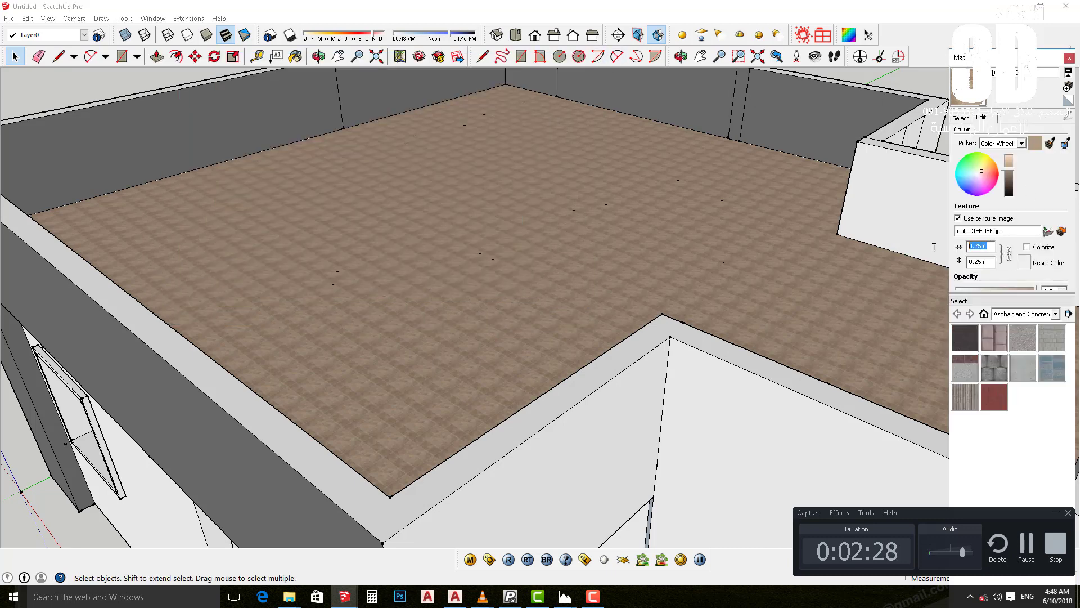
text(1.2)
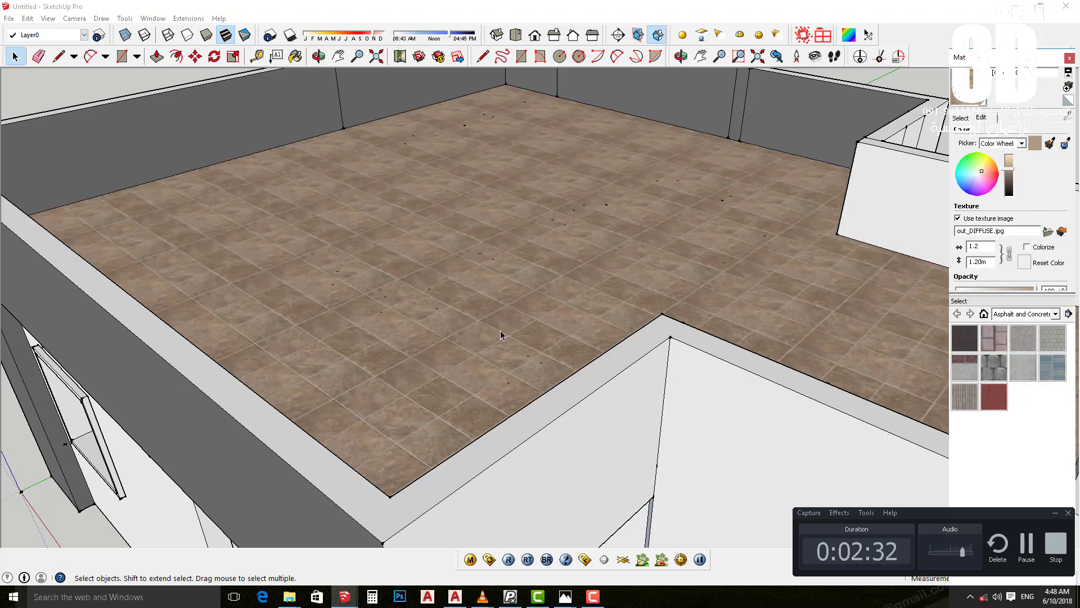
Zoom and orbit in closer on the tiled floor.
scroll(484, 319, up, 3)
mouse_move(482, 320)
middle_down()
mouse_move(436, 243)
mouse_move(446, 254)
middle_up()
scroll(433, 237, up, 2)
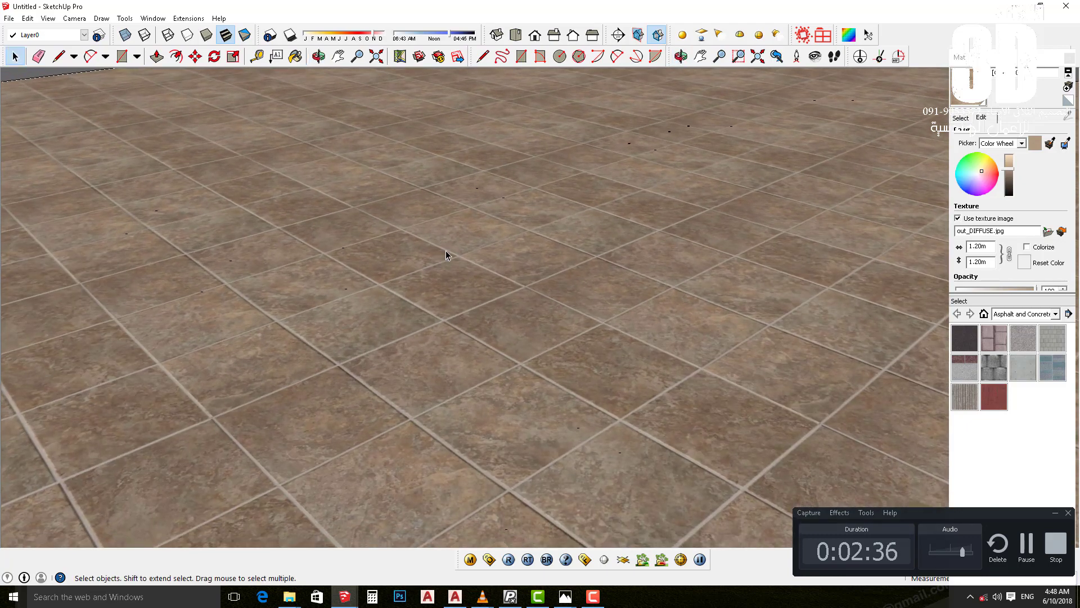
scroll(446, 254, up, 2)
scroll(446, 250, up, 1)
scroll(457, 296, up, 1)
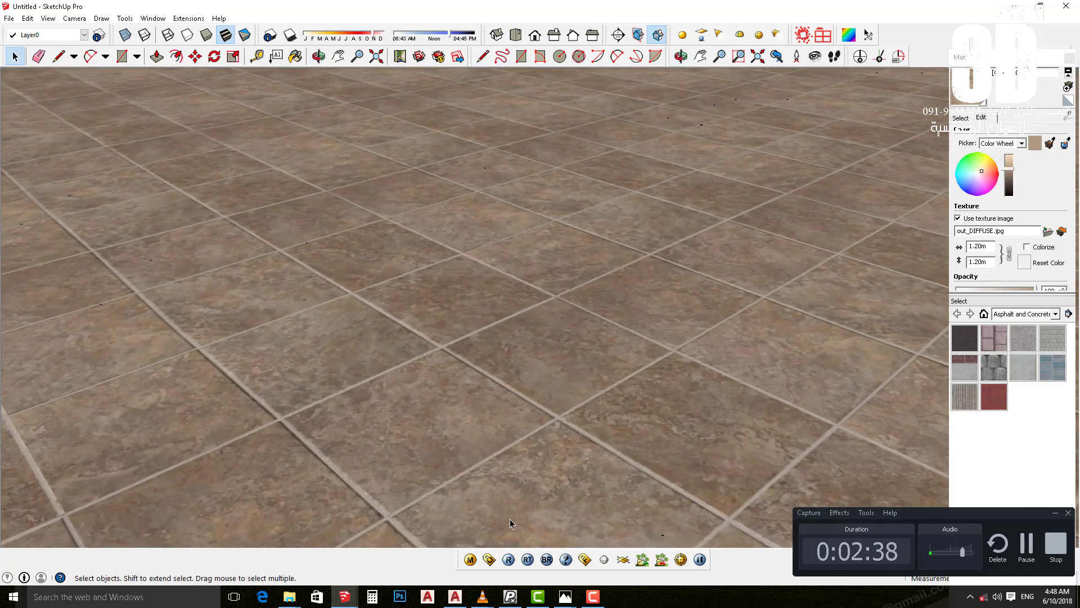
Run a V-Ray test render of the tiled floor, then close the frame buffer and progress windows.
click(508, 559)
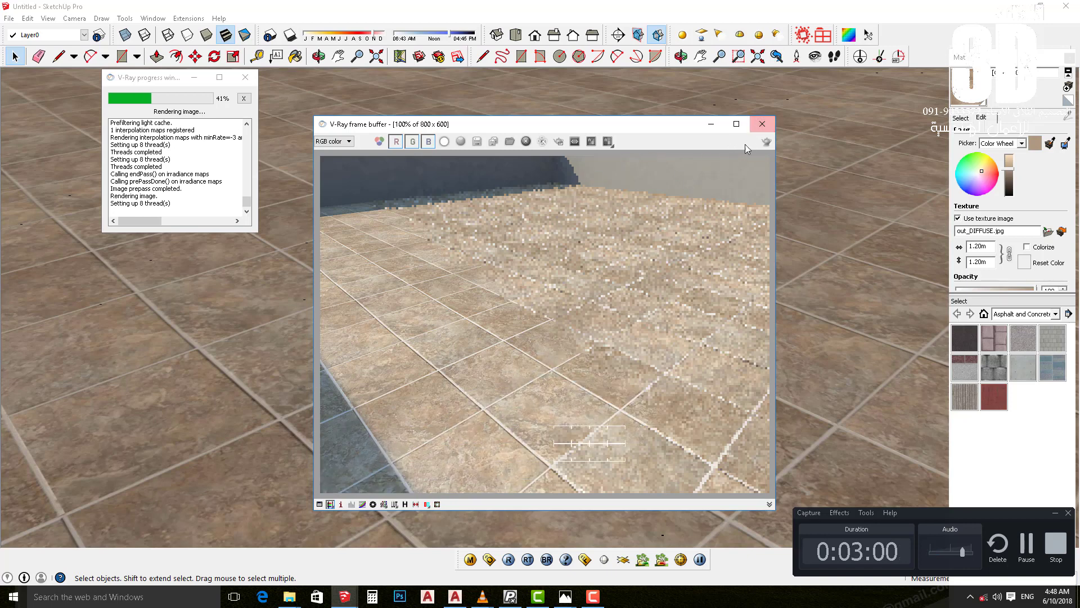
click(763, 125)
click(245, 77)
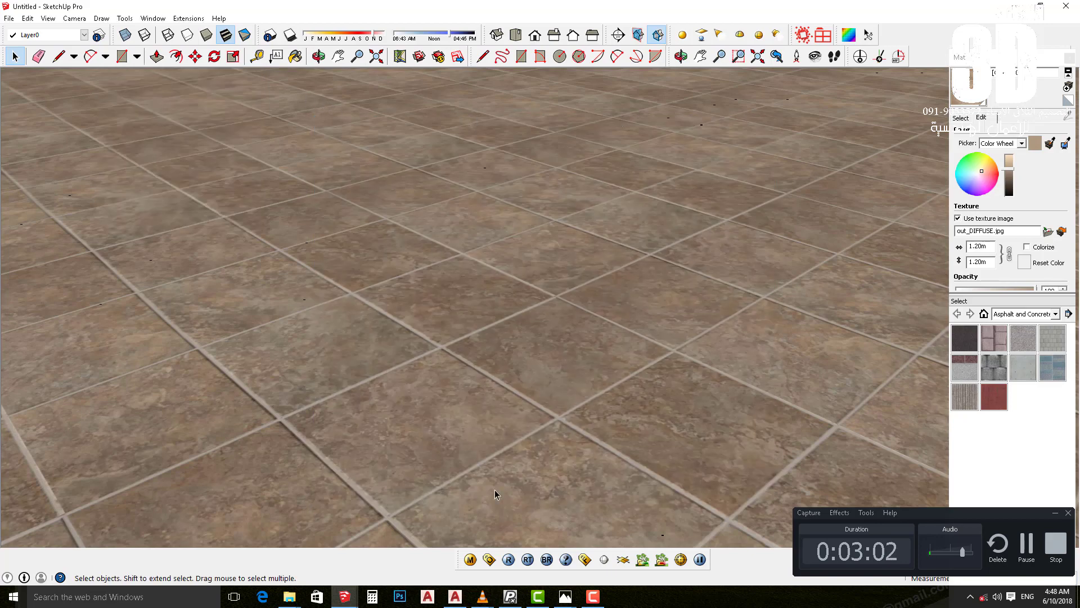
Review the TexSky sky texture under the V-Ray Environment settings.
click(488, 560)
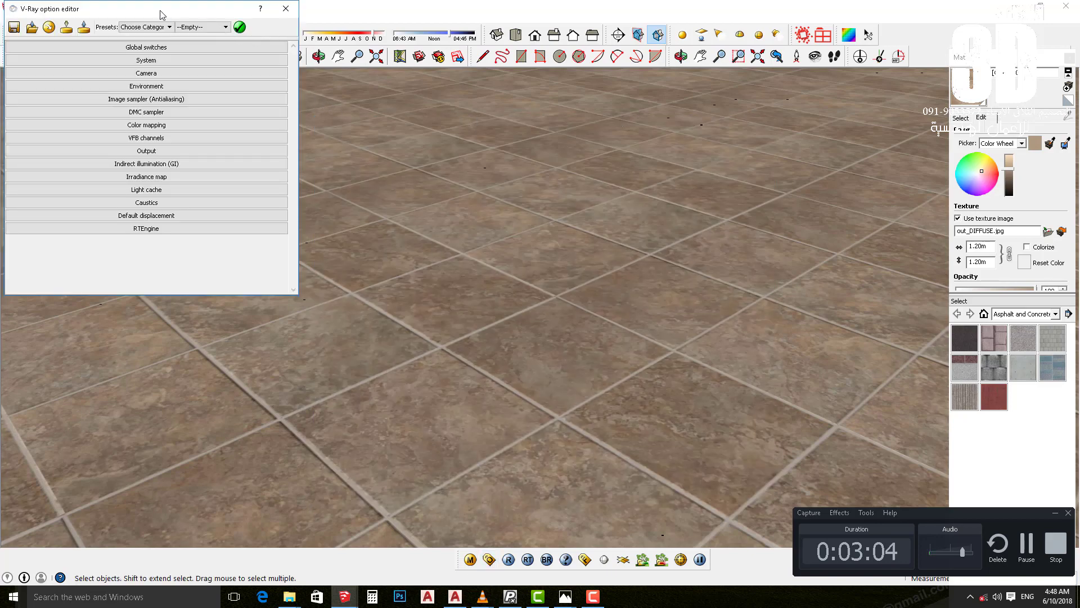
drag(191, 47, 386, 174)
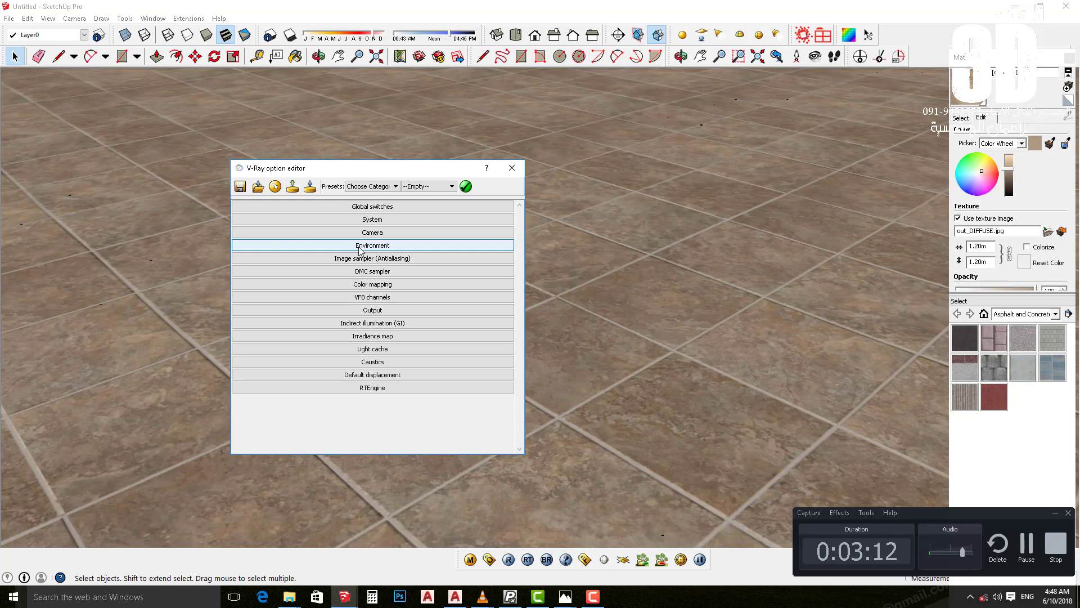
click(375, 251)
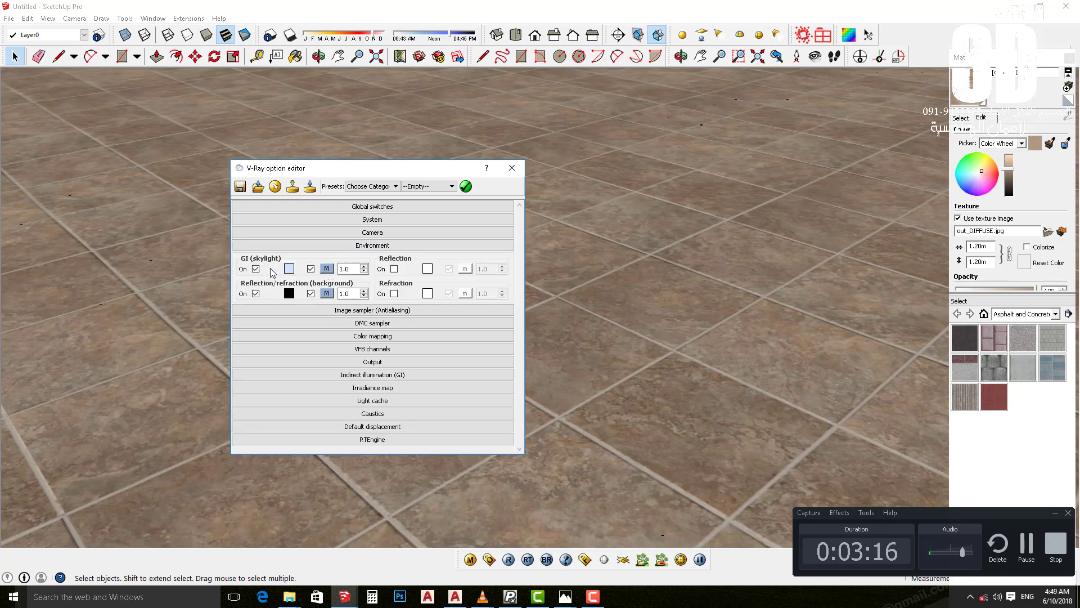
click(327, 268)
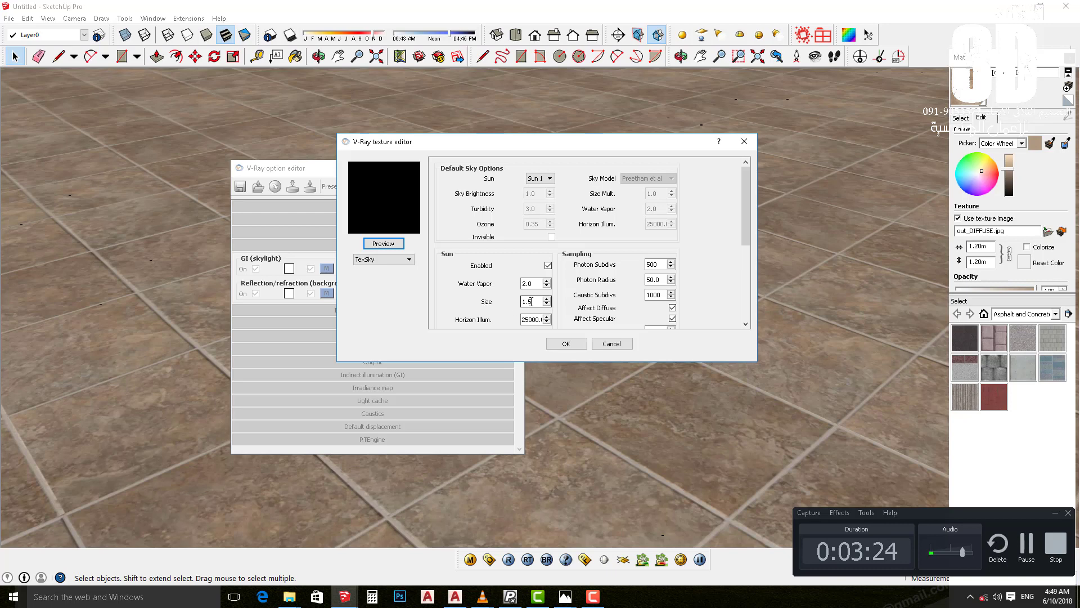
click(566, 343)
Check the physical camera (F-number 7.5, shutter 180, ISO 110) and start a new render.
click(374, 246)
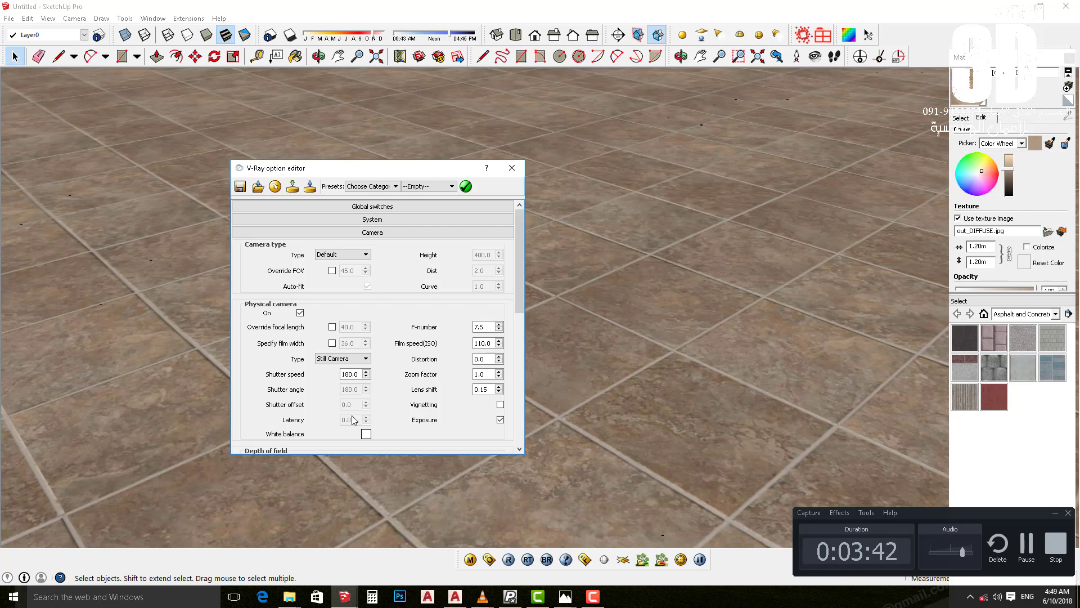
click(369, 235)
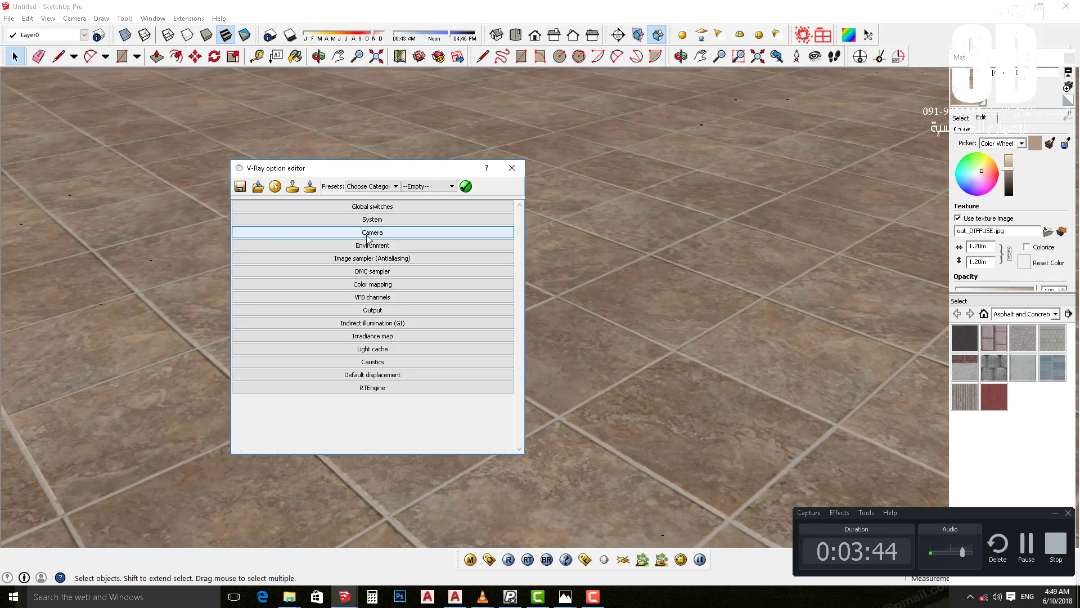
click(513, 168)
click(509, 559)
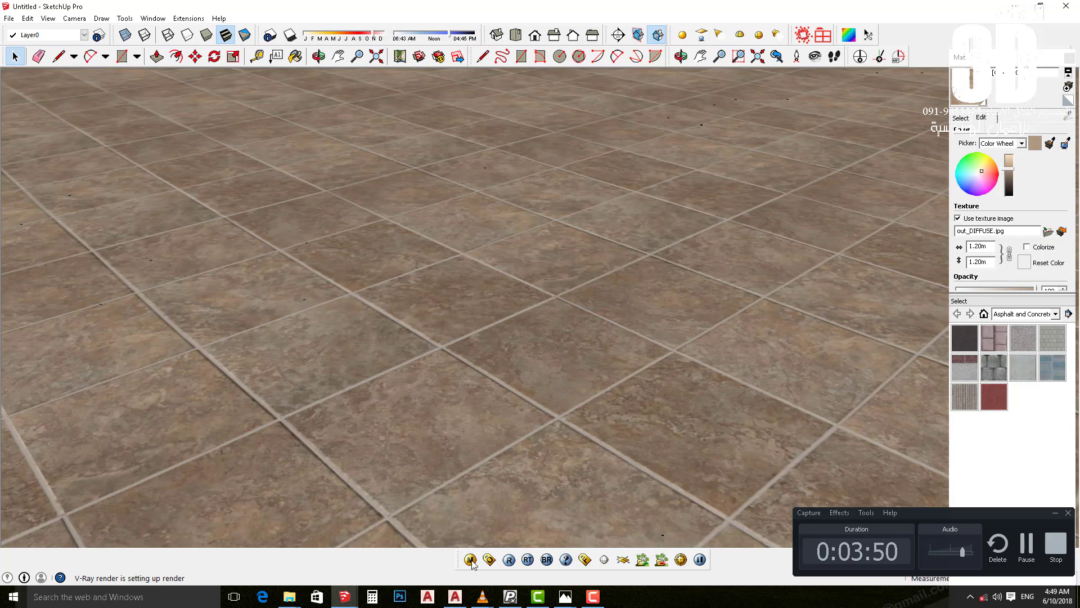
Close the rendered image and return to the floor's VRayBRDF material settings.
click(763, 125)
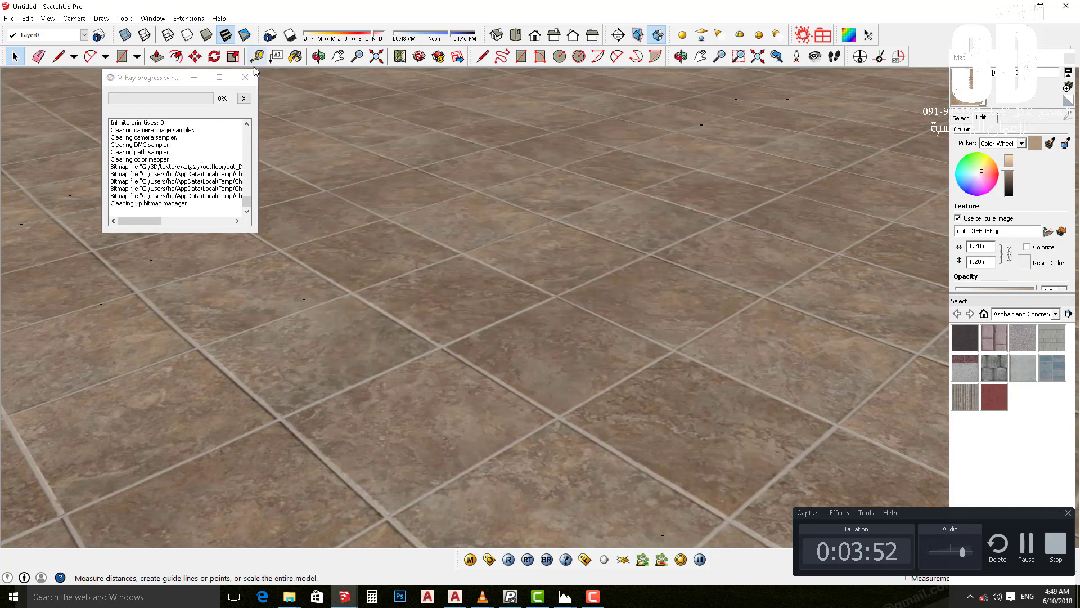
click(471, 560)
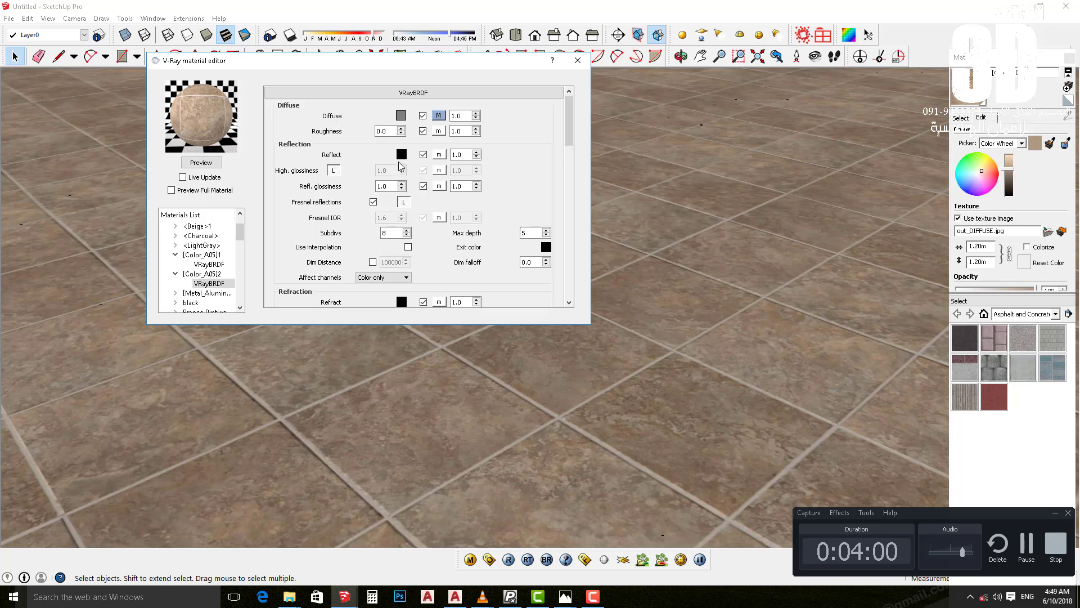
Set the floor material's Reflect colour to white and refresh the preview sphere.
click(402, 157)
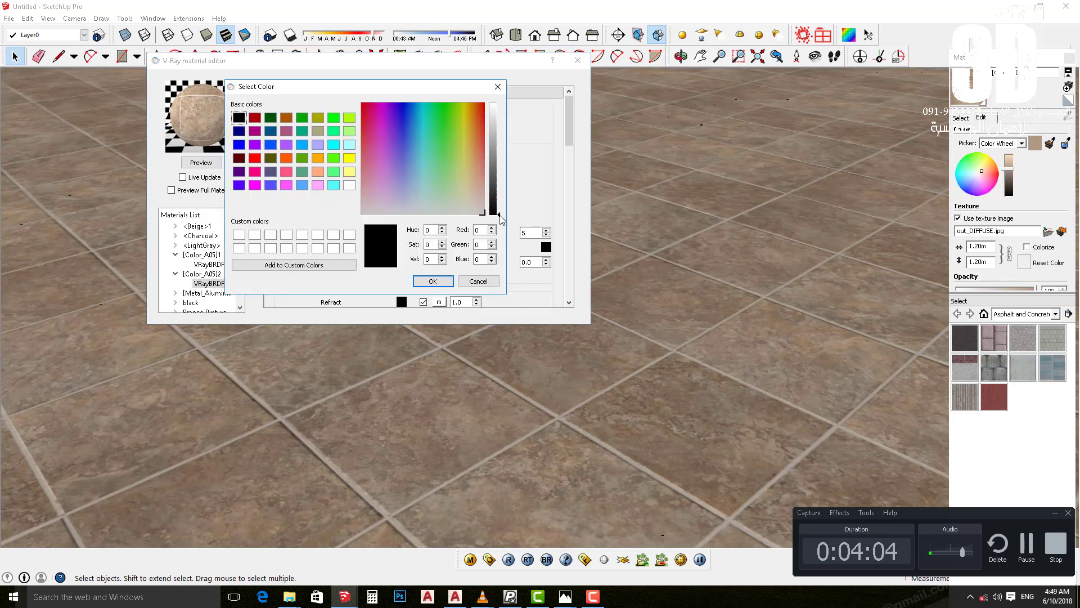
drag(500, 218, 505, 103)
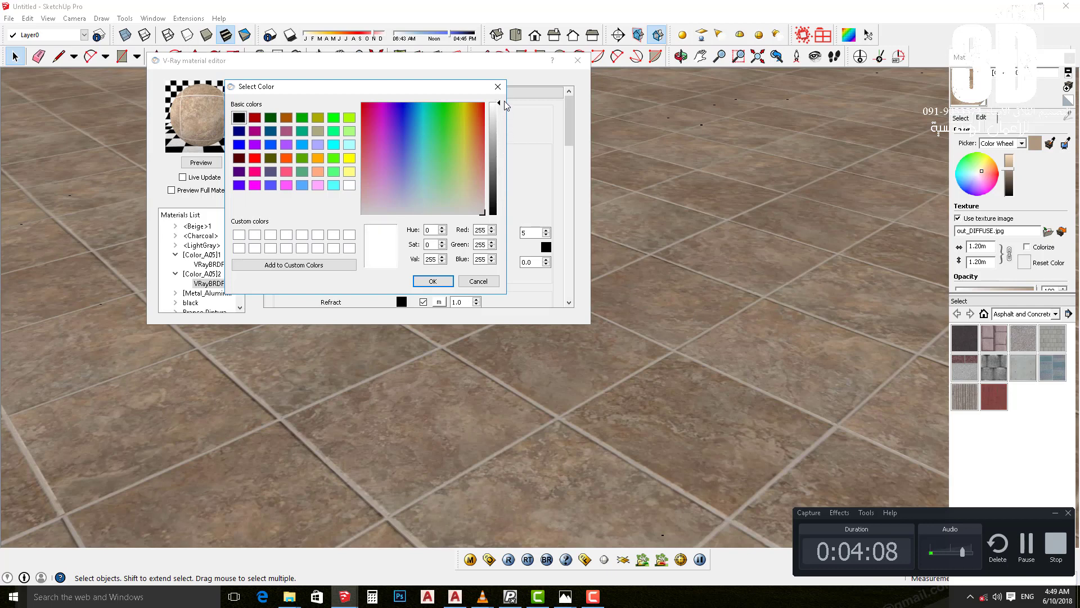
click(435, 281)
click(201, 164)
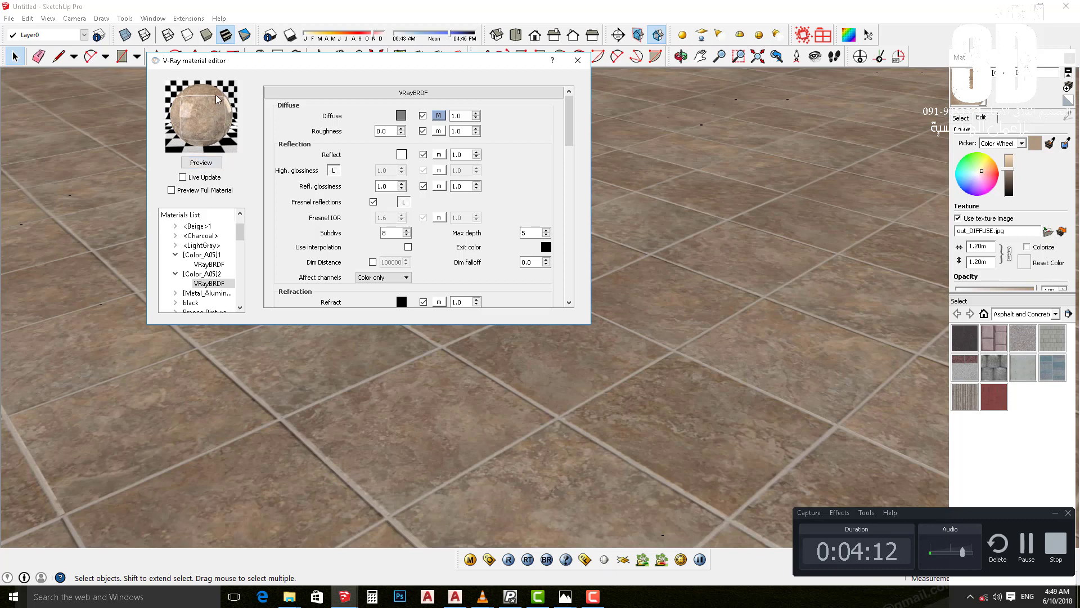
drag(288, 62, 367, 95)
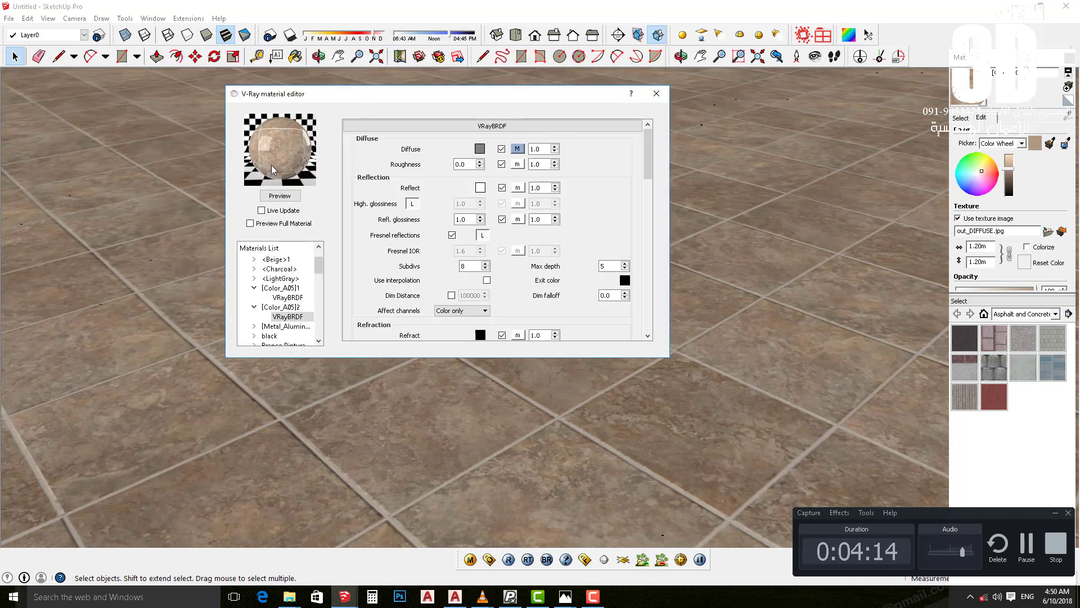
Lower the Reflect colour to light grey (214, 214, 214) and refresh the preview.
click(480, 188)
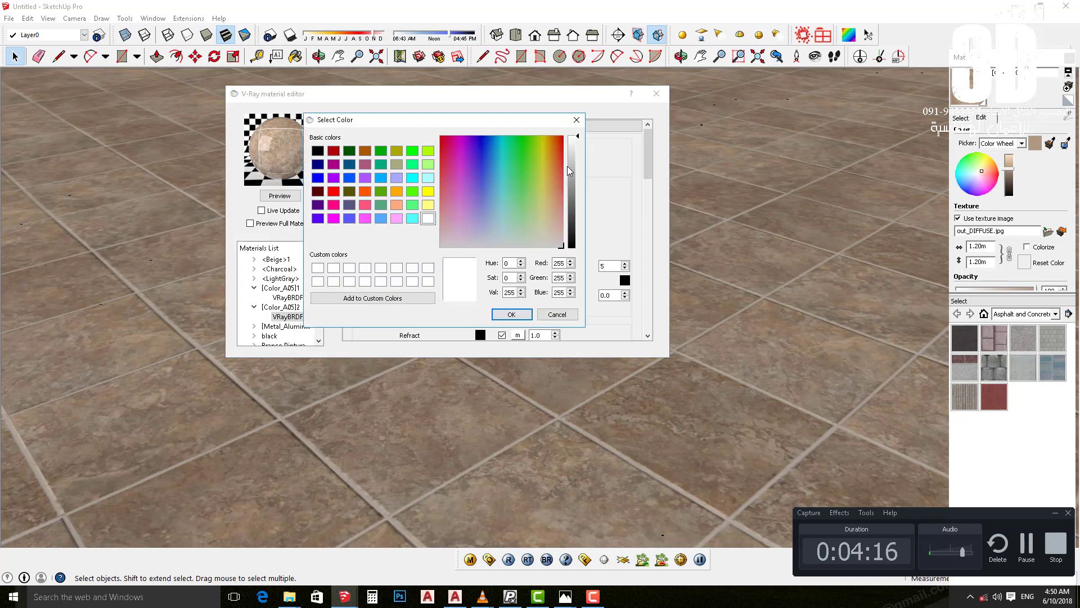
click(573, 160)
click(508, 313)
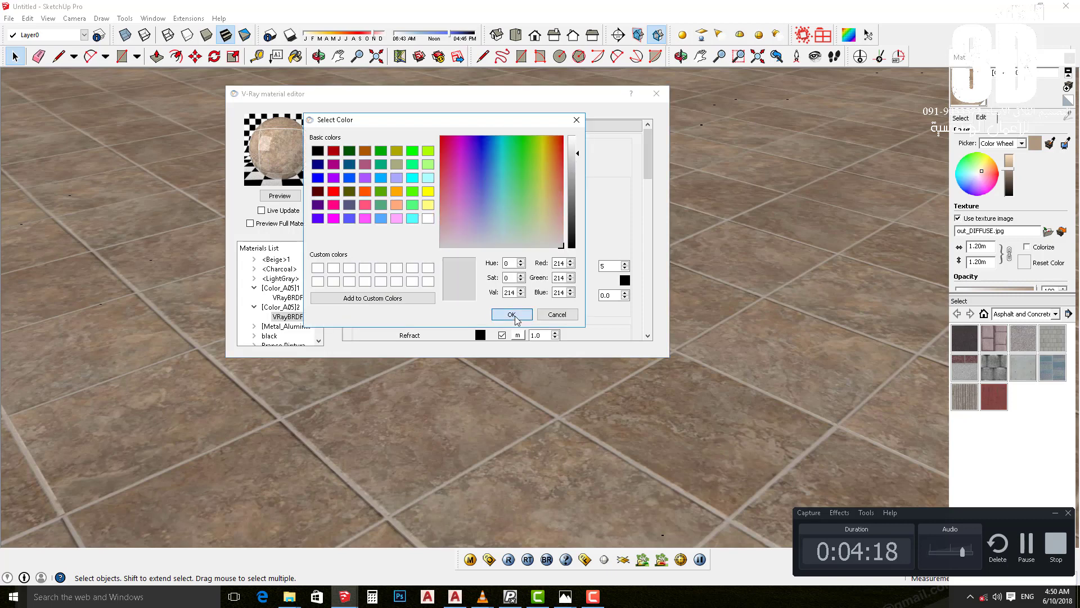
click(284, 197)
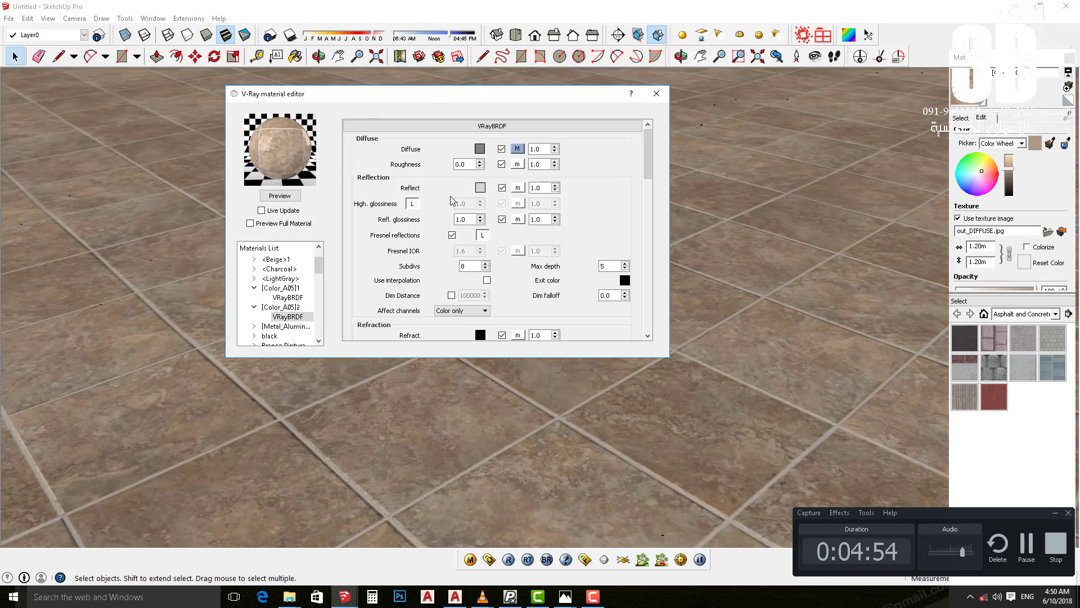
Raise the Reflect colour back to pure white (255, 255, 255), preview it, and close the editor.
click(482, 188)
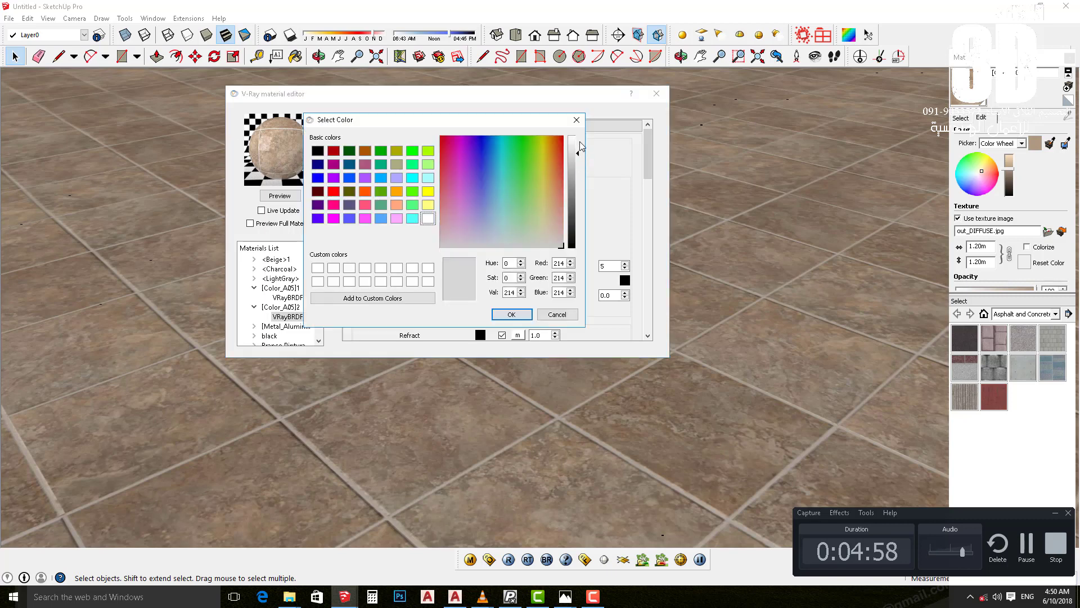
drag(578, 151, 577, 137)
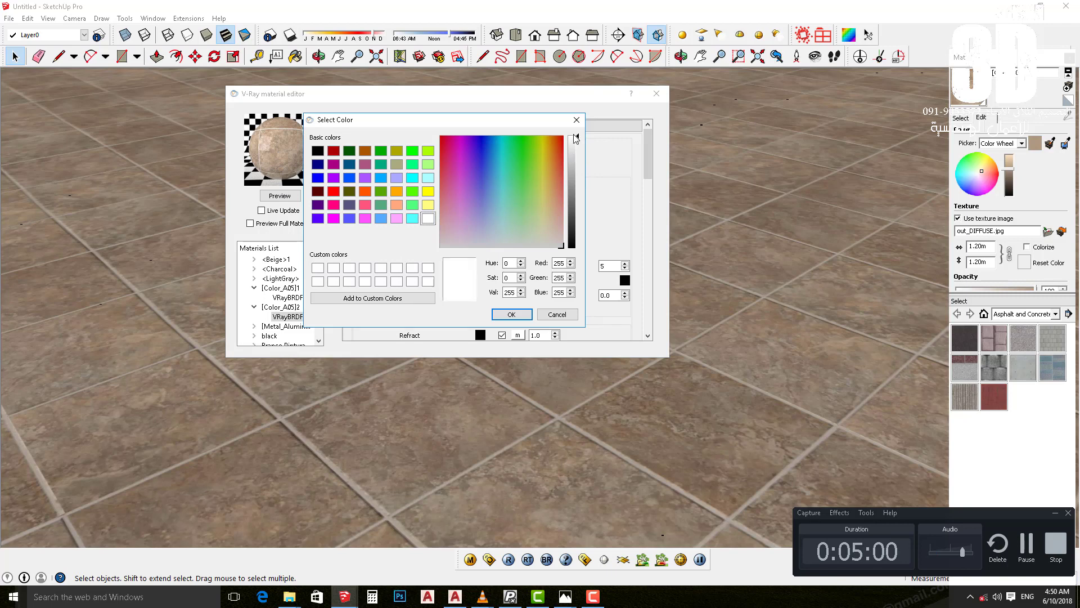
click(512, 314)
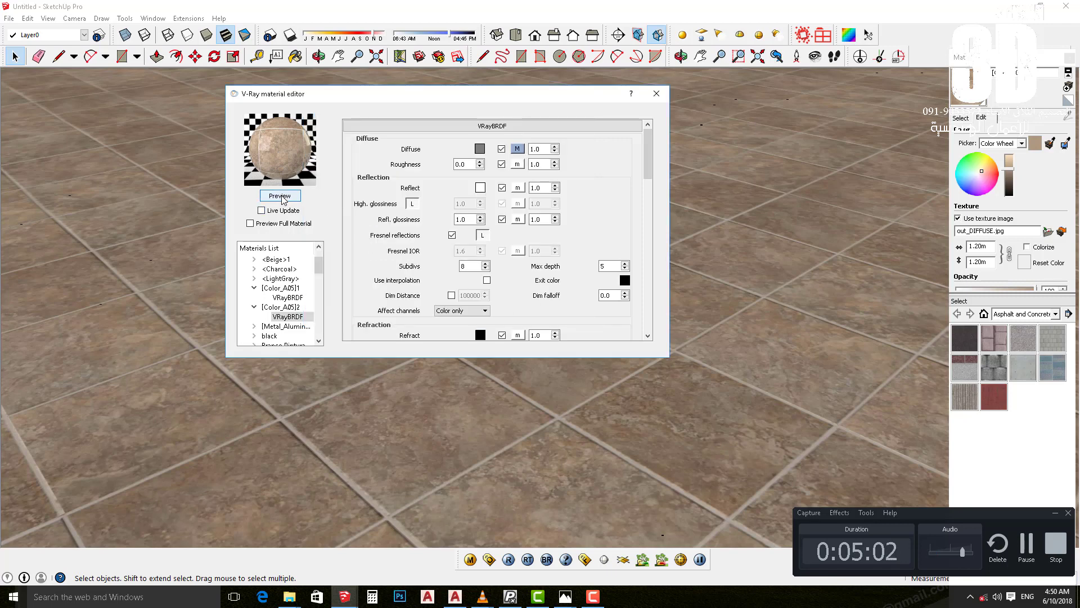
click(281, 196)
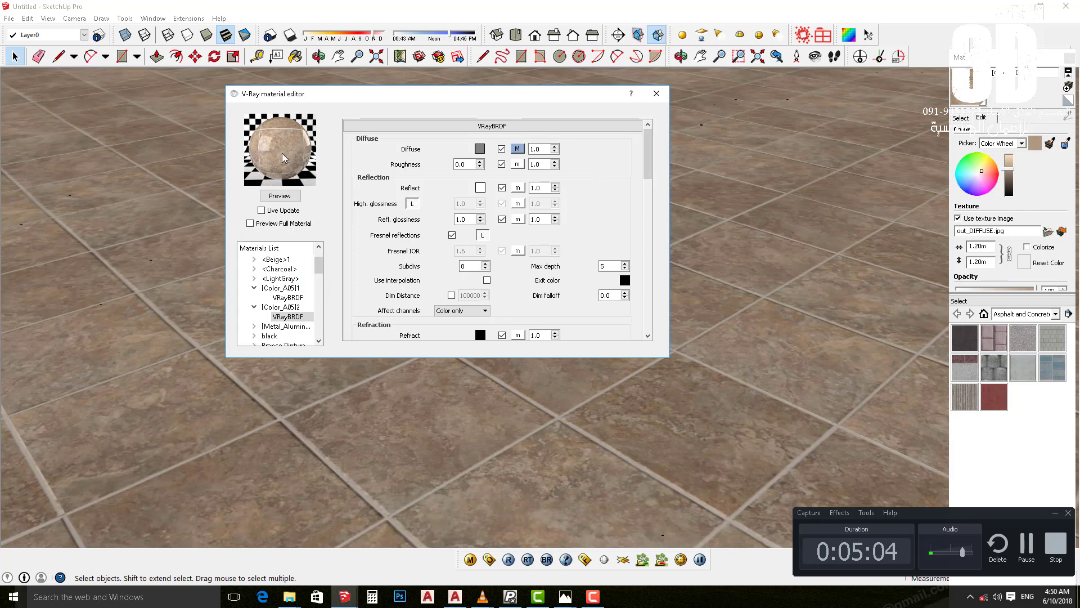
click(656, 94)
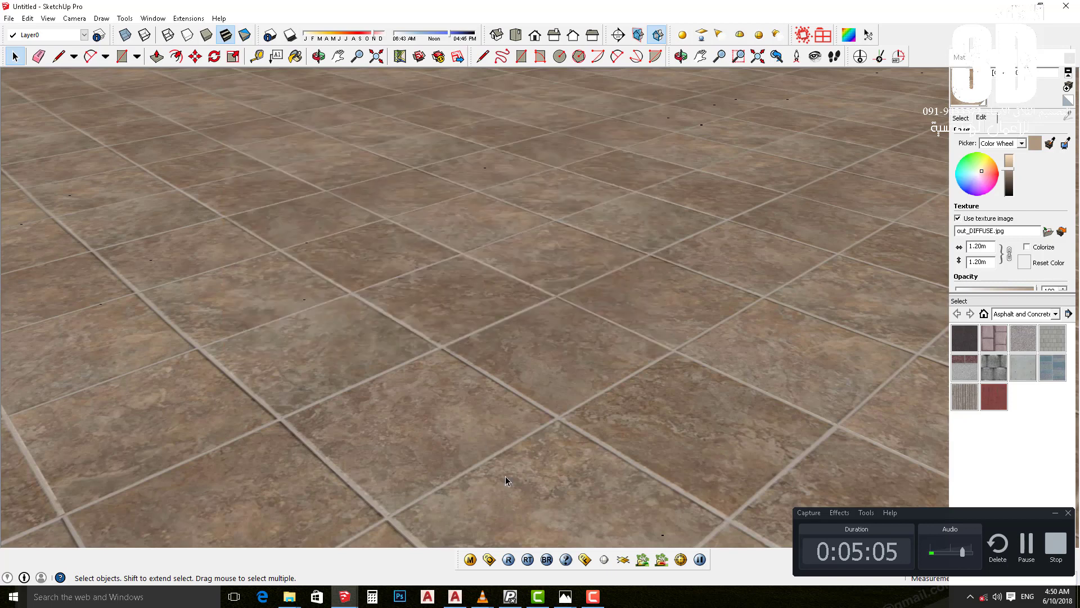
Test-render the more reflective tiled floor with V-Ray, then close the image window.
click(509, 559)
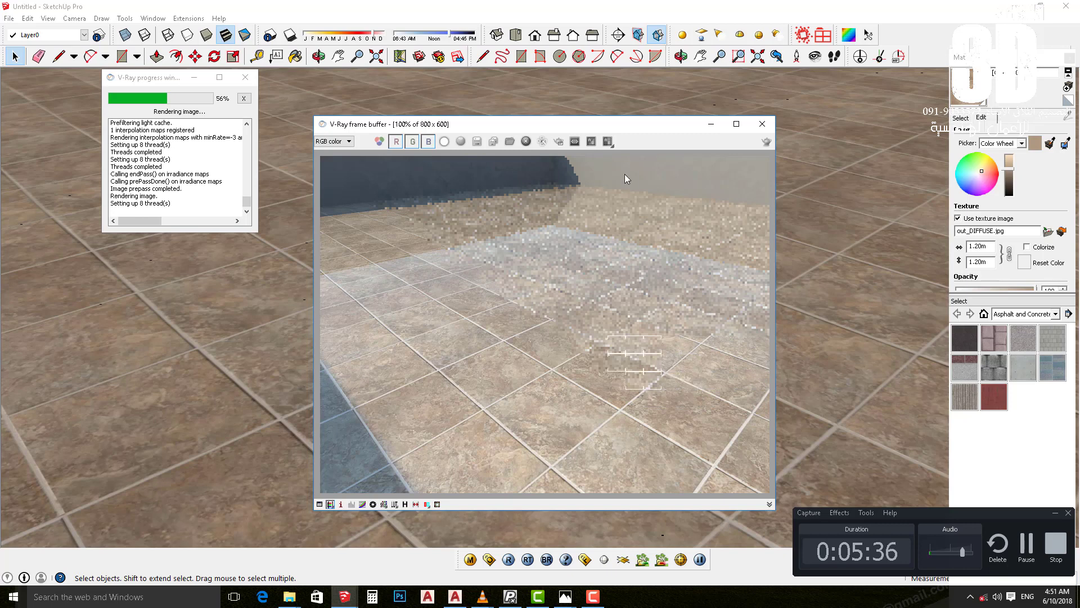
click(762, 124)
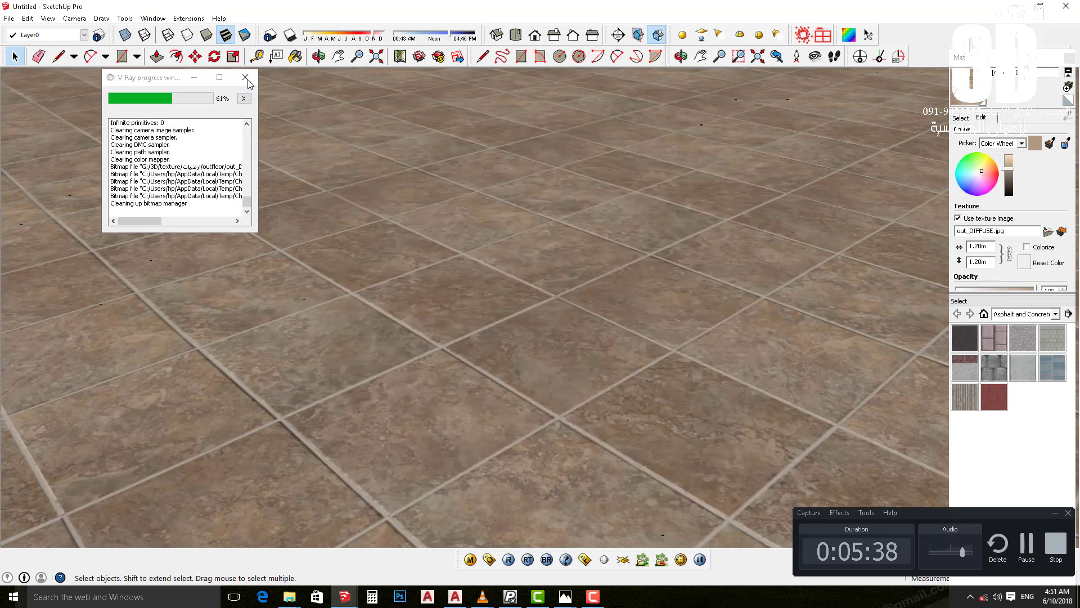
Give the floor's V-Ray material a light grey reflection colour and preview it.
click(245, 77)
click(472, 561)
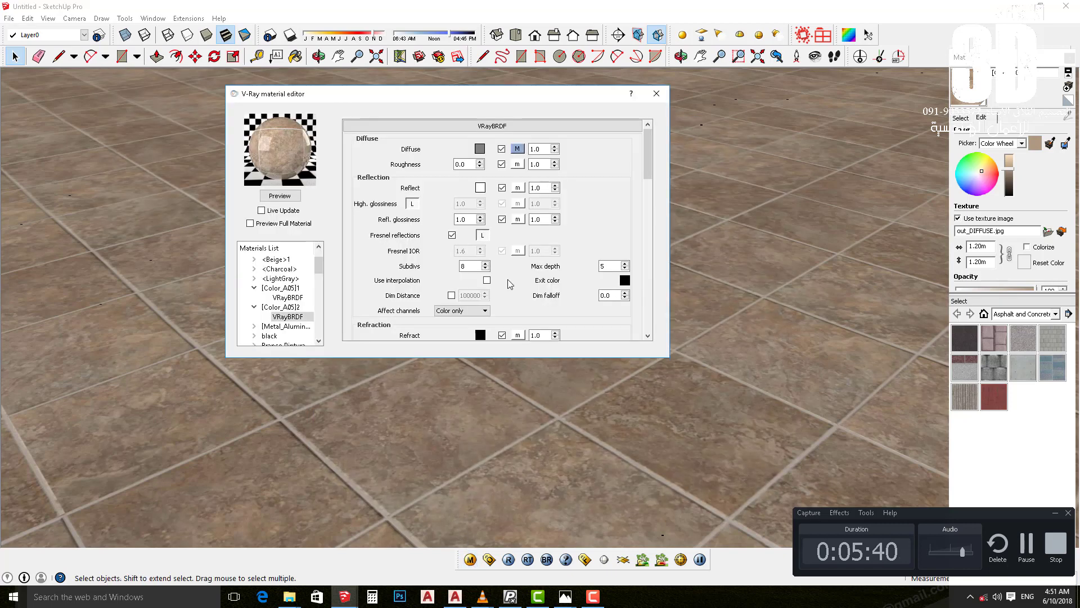
click(481, 189)
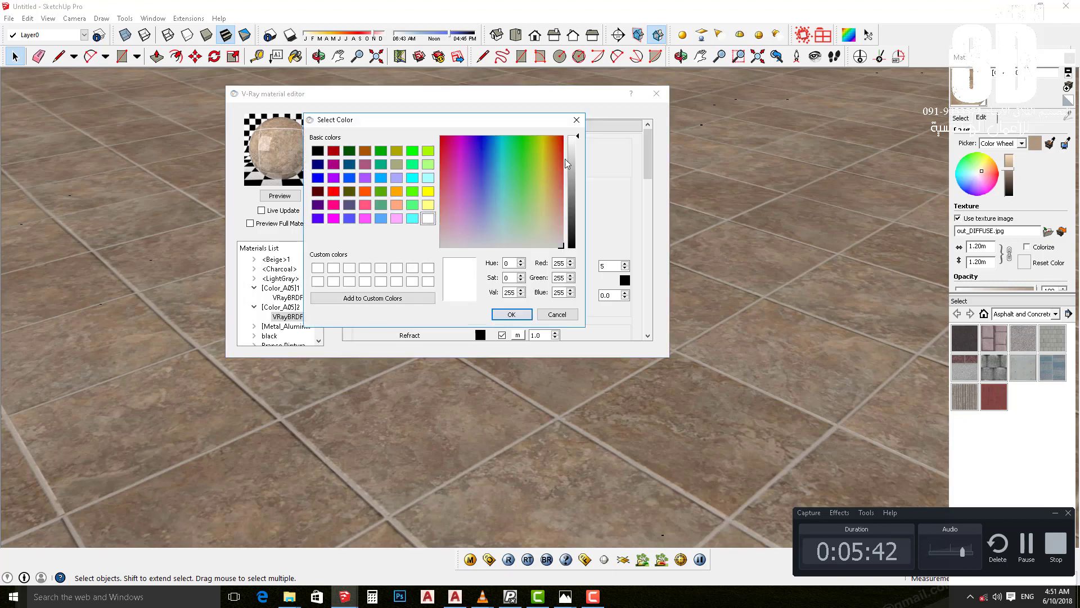
click(509, 314)
click(280, 195)
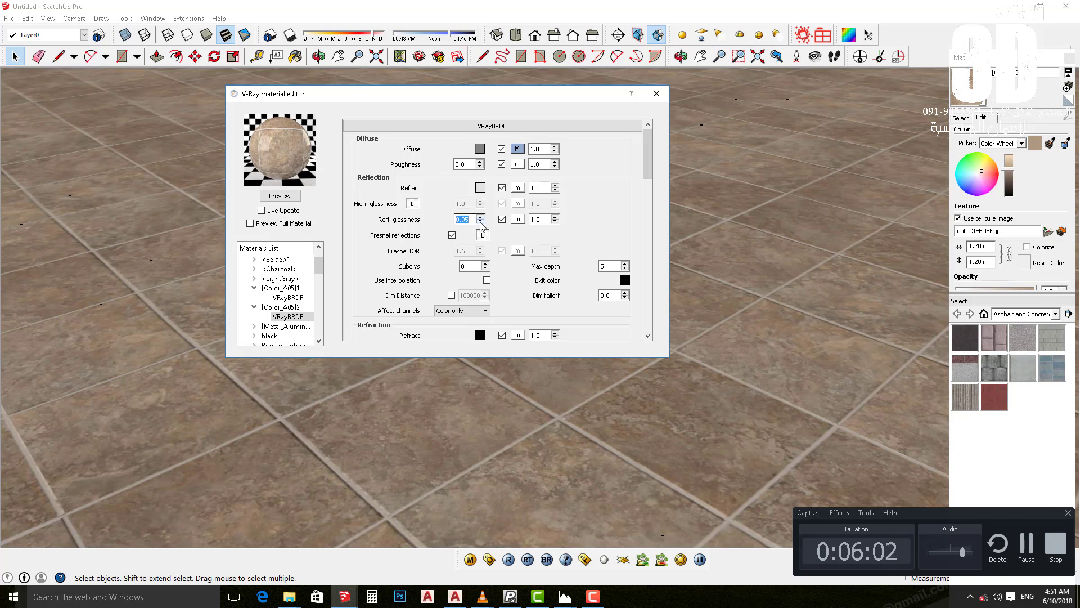
click(280, 195)
Try reflection glossiness 1.0, then 0.8, and settle on 0.85, previewing each.
double_click(471, 219)
text(1)
click(289, 195)
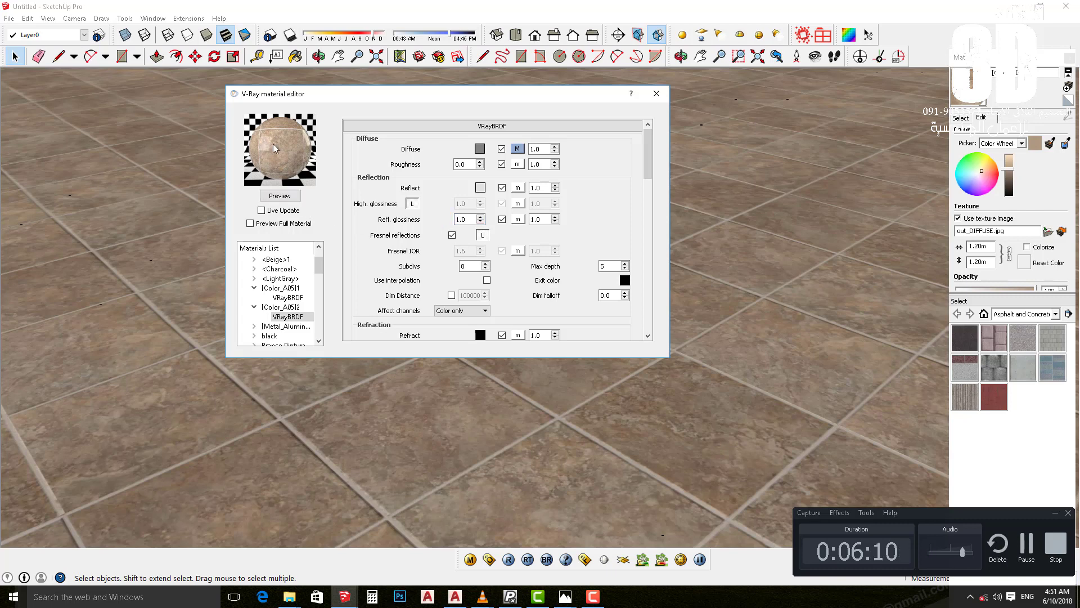
double_click(464, 219)
click(284, 196)
click(468, 219)
text(.85)
click(281, 197)
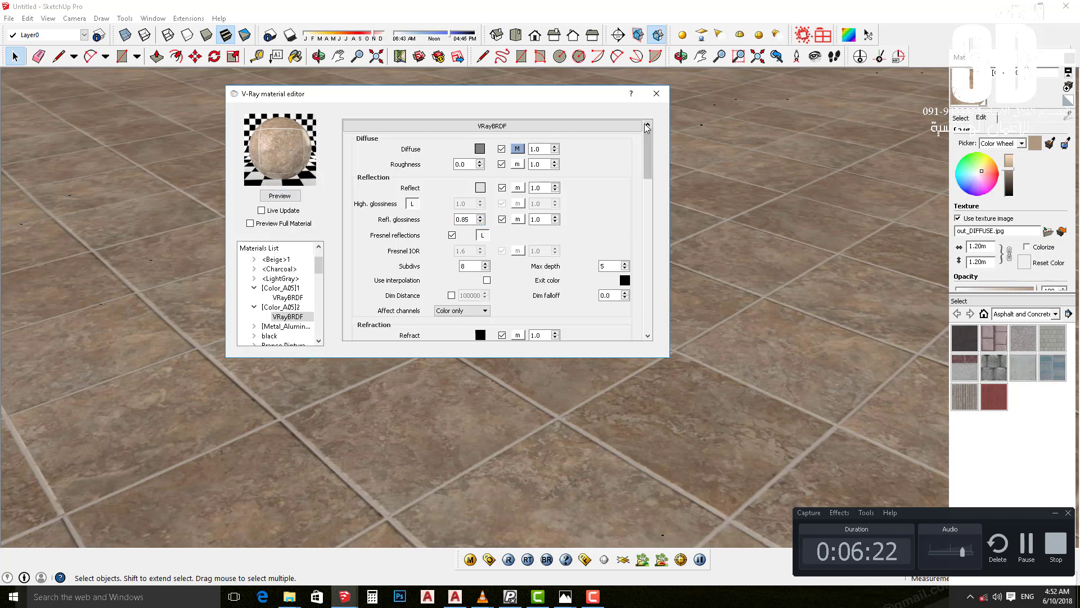
click(652, 99)
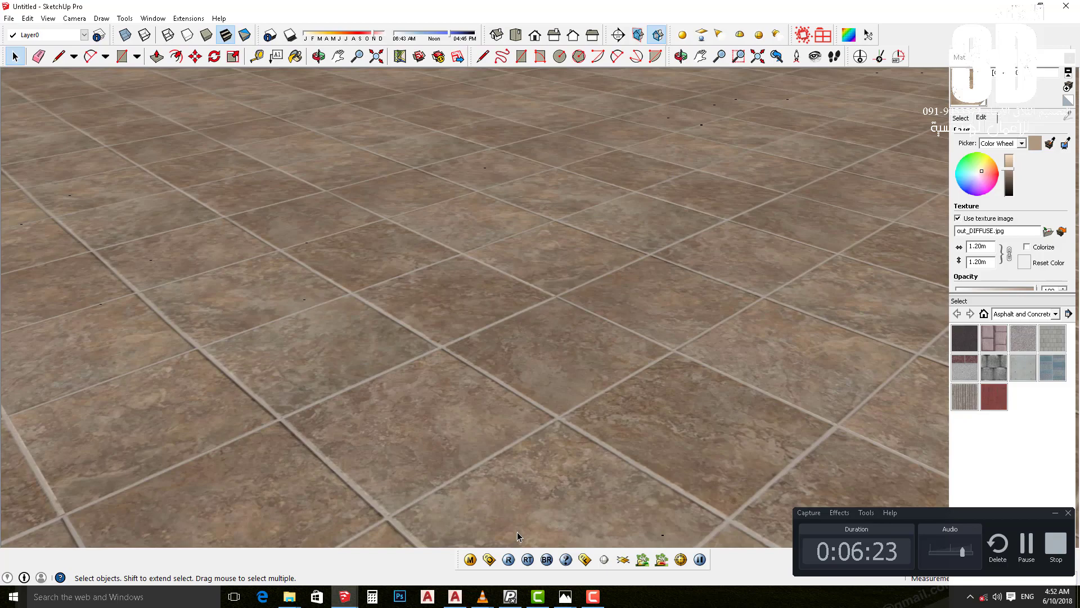
Run two V-Ray test renders of the glossier floor, then close the frame buffer and progress windows.
click(509, 560)
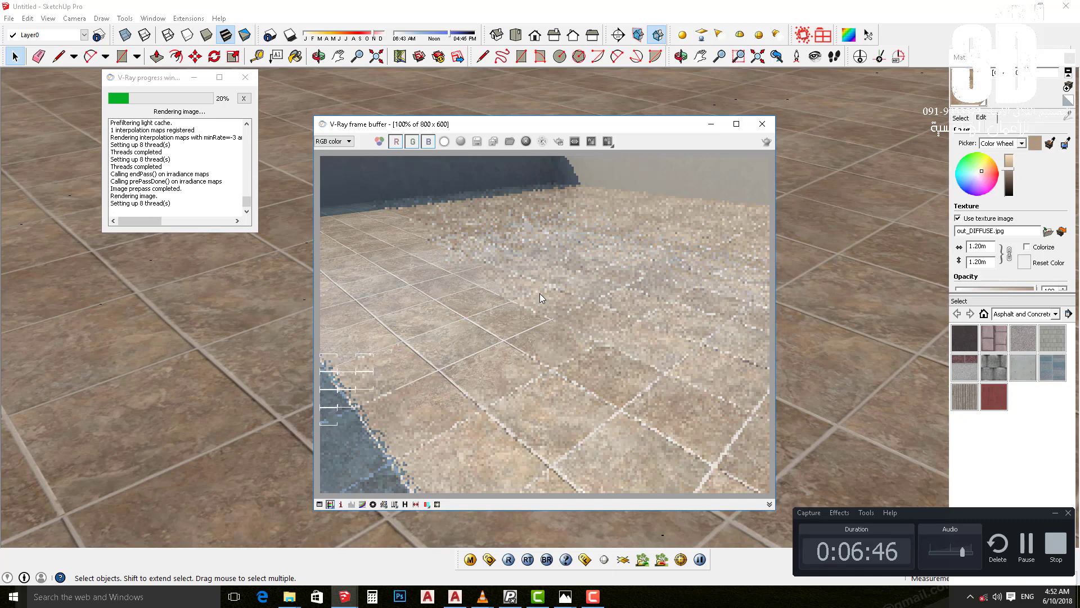
click(763, 124)
click(508, 560)
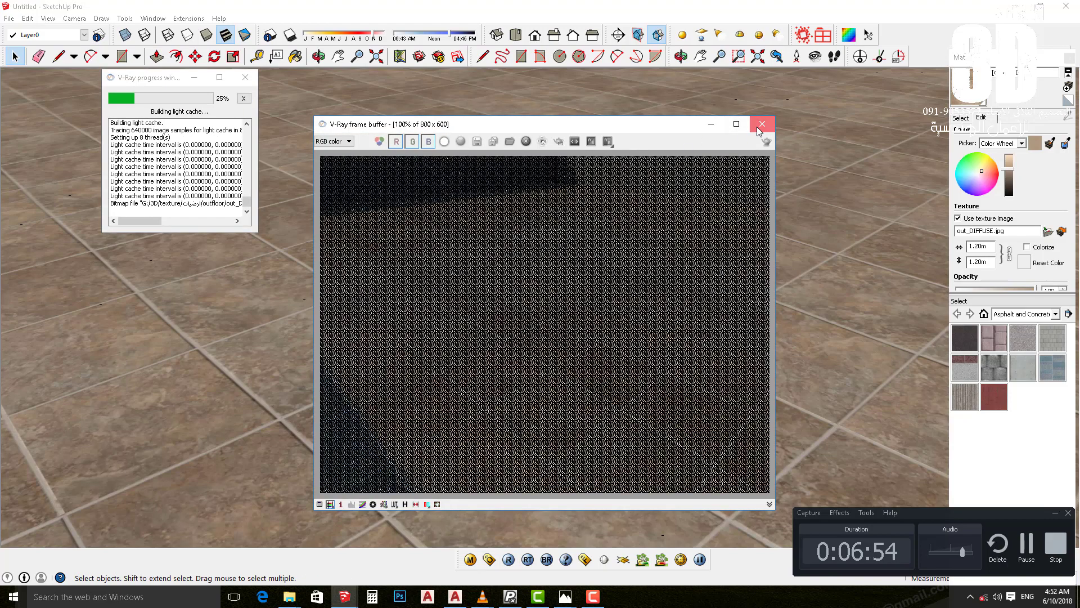
click(757, 120)
click(246, 77)
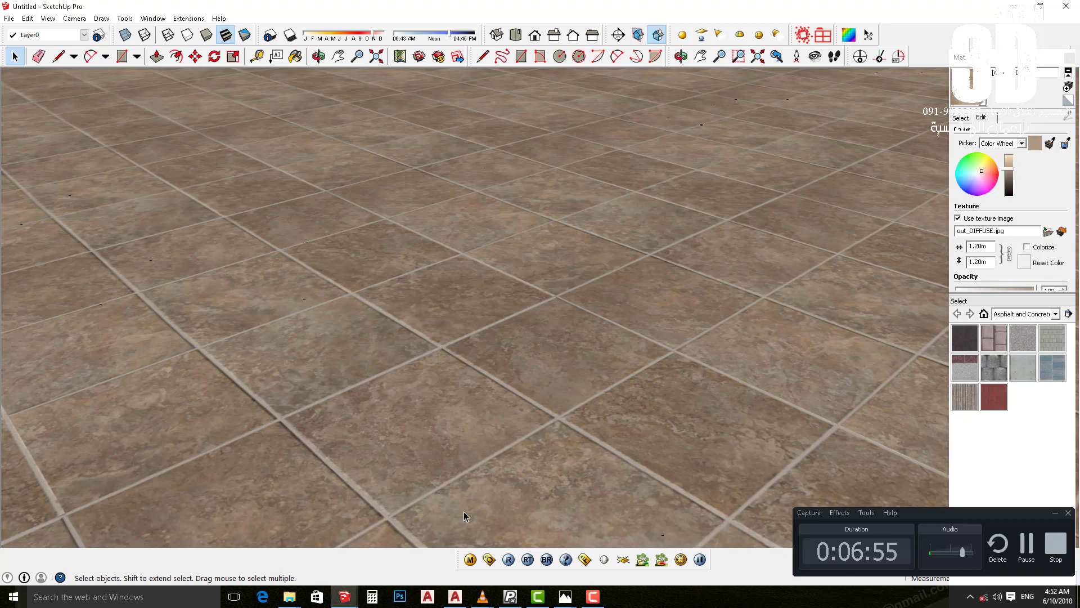
Unlock Fresnel IOR, set it to 2.3 and preview the floor material.
click(470, 559)
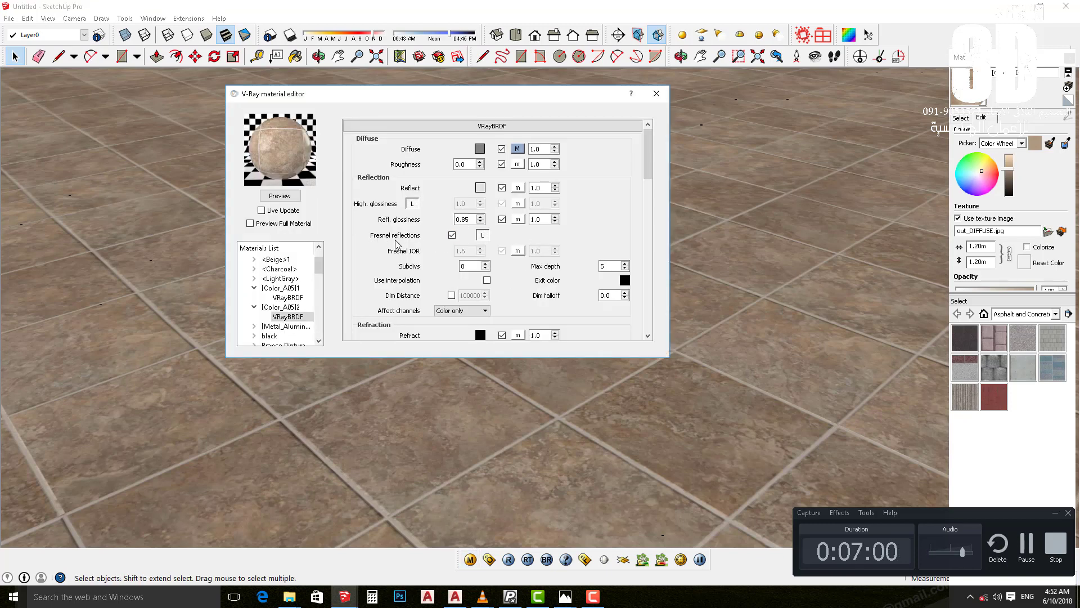
click(483, 237)
text(2.3)
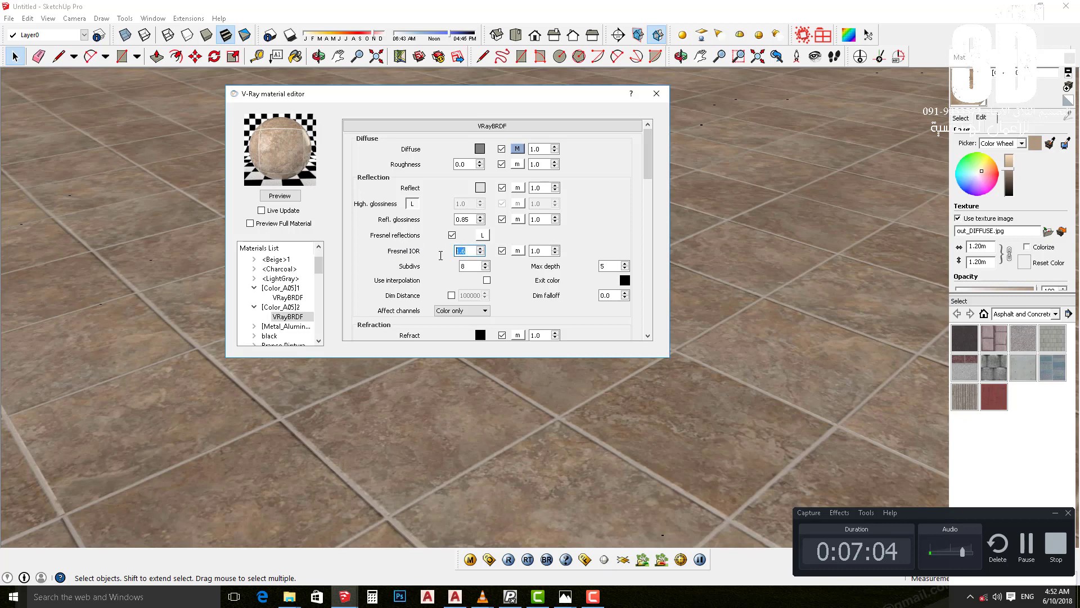
click(280, 196)
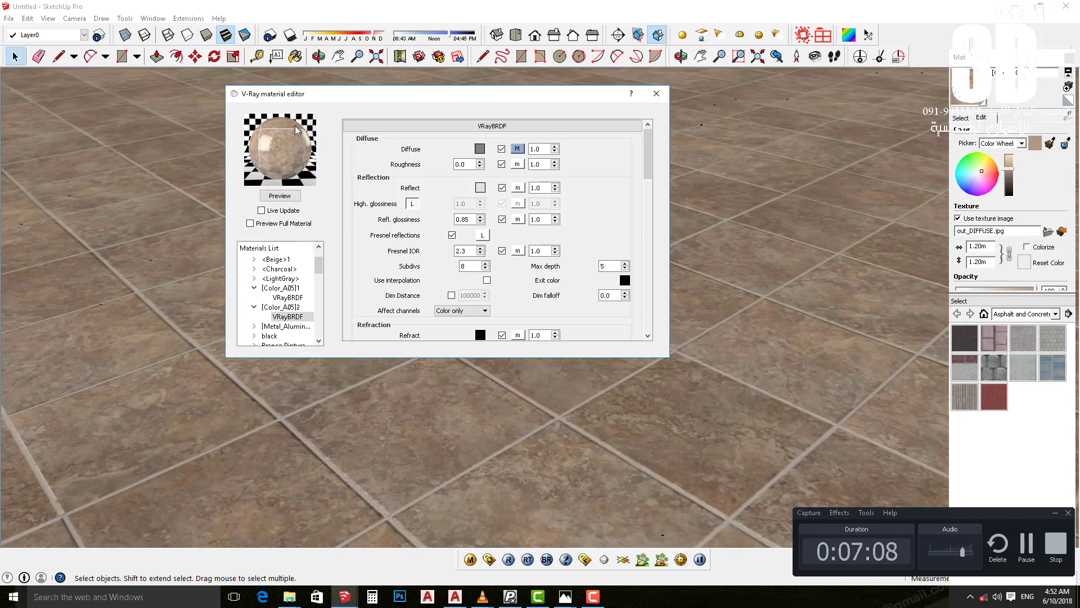
click(656, 94)
Test-render the floor with Fresnel IOR 2.3, then close the frame buffer.
click(508, 559)
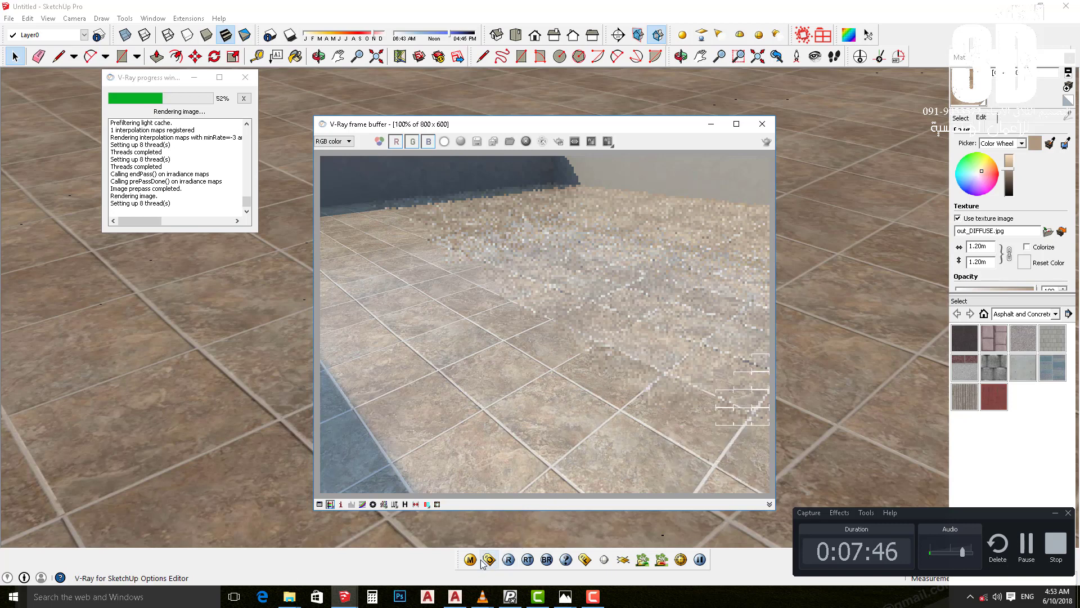
click(762, 123)
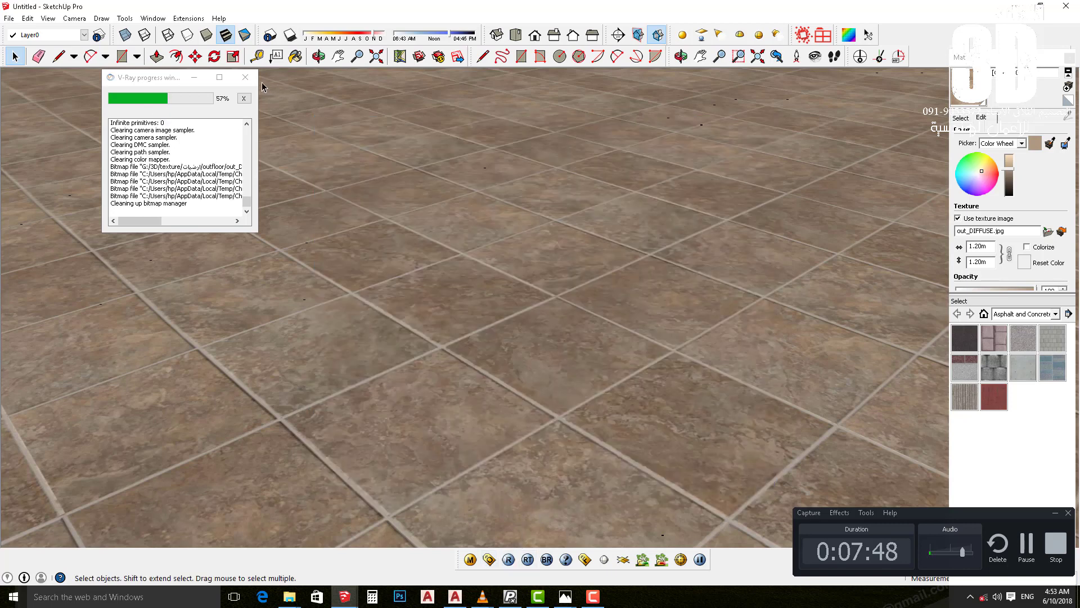
Raise the floor material's Fresnel IOR to 5.0, then 10, previewing each value.
click(471, 559)
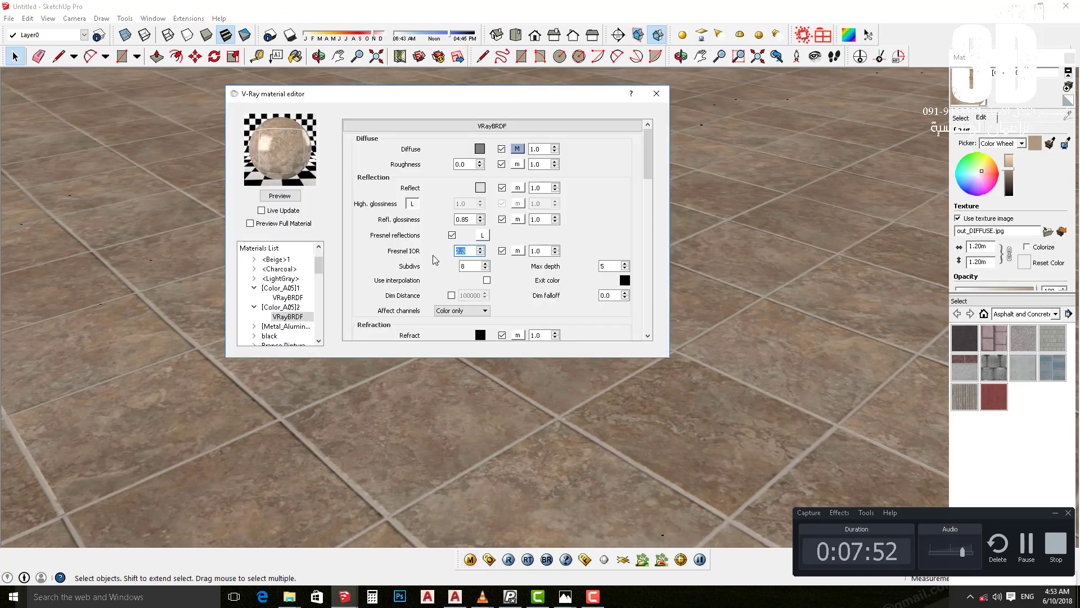
click(290, 197)
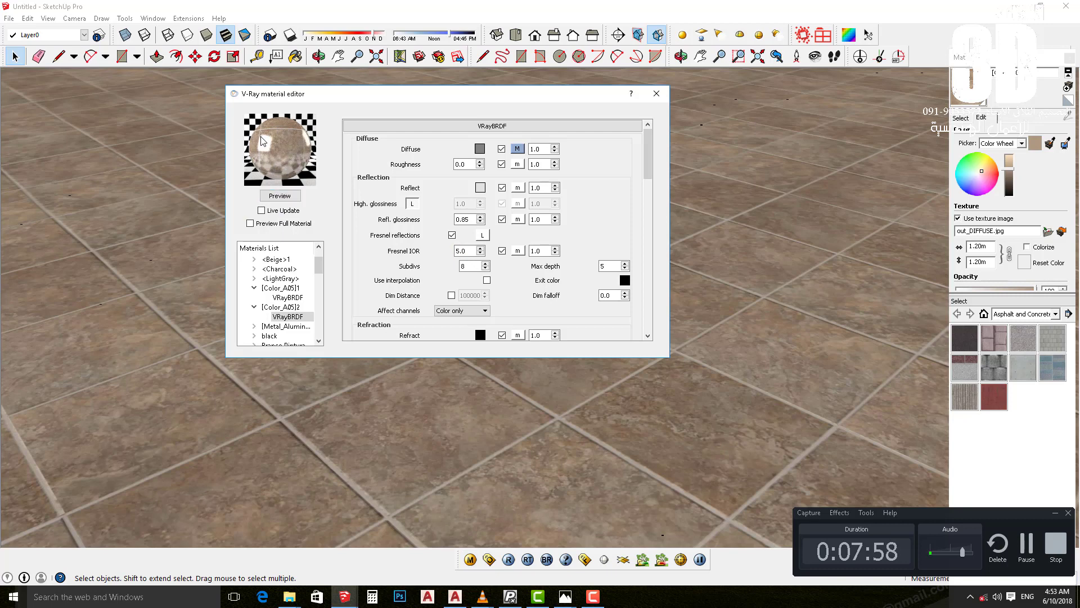
click(463, 252)
text(10)
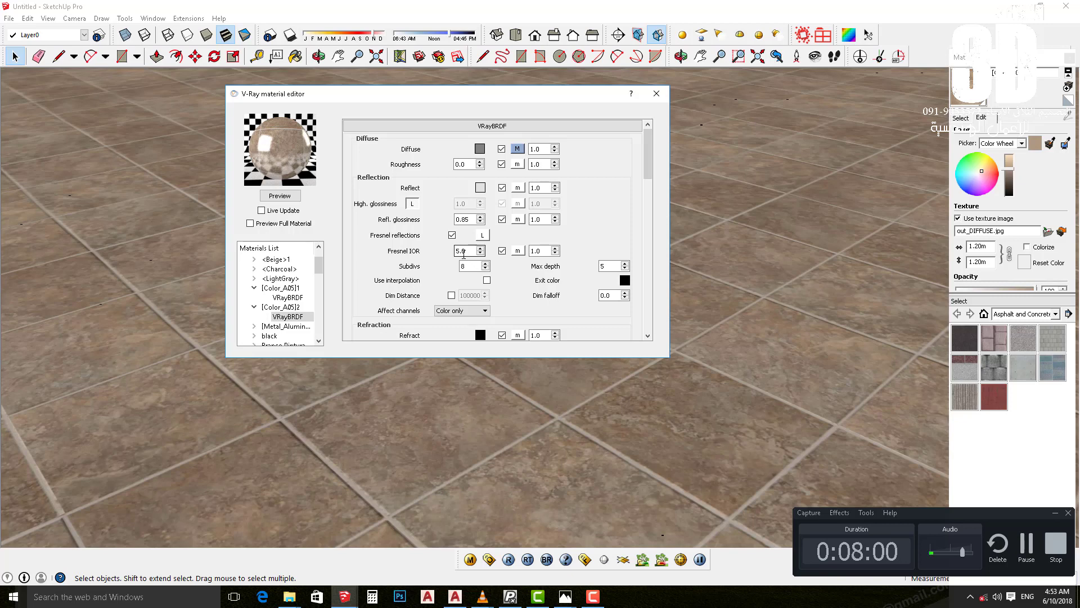
click(289, 198)
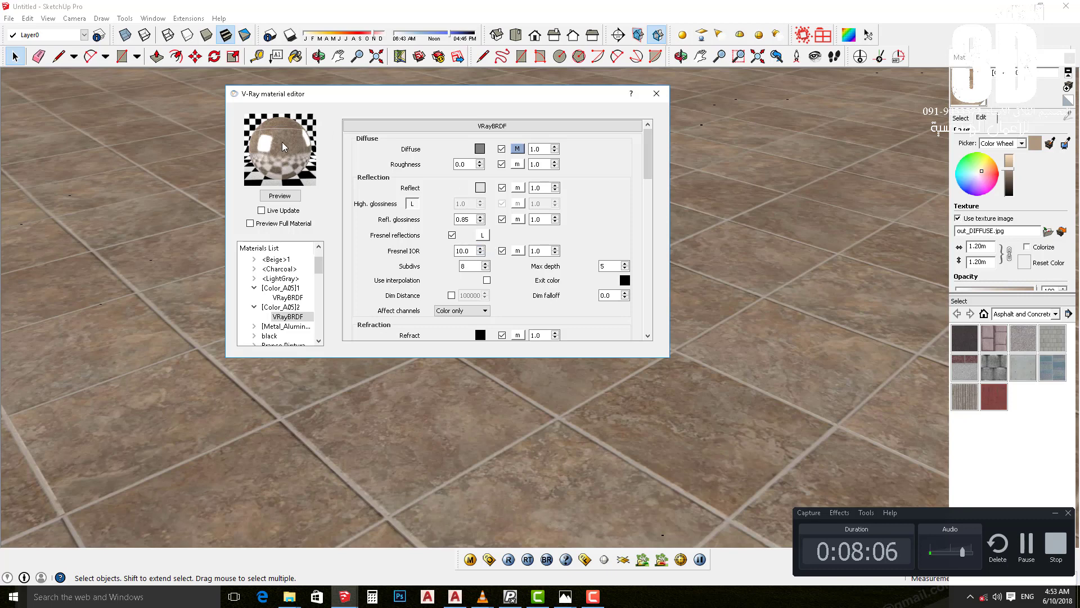
click(656, 93)
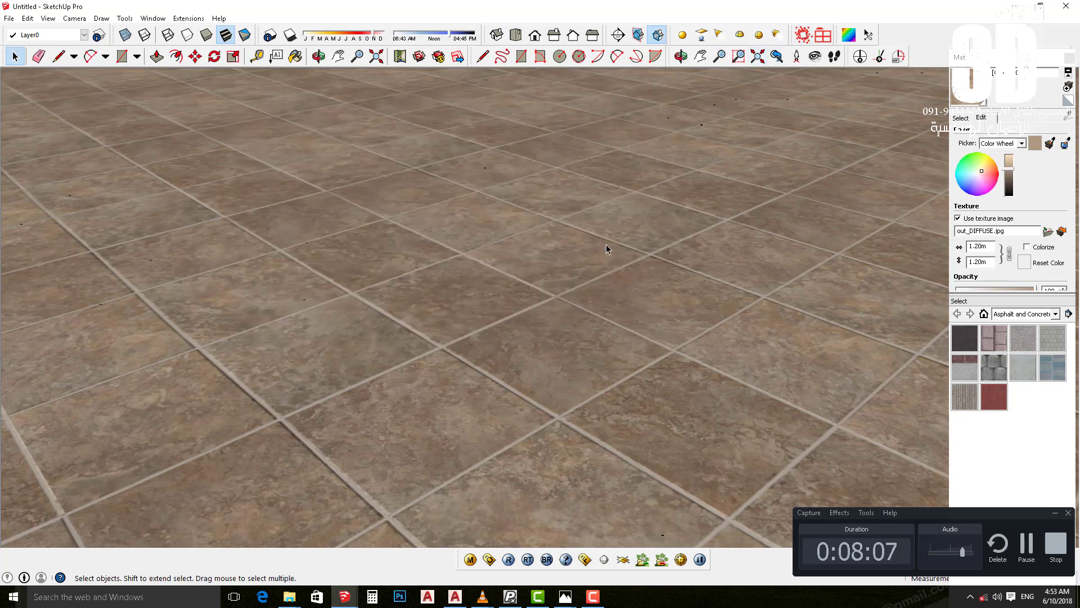
Test-render the floor with Fresnel IOR 10, then close the frame buffer.
click(509, 559)
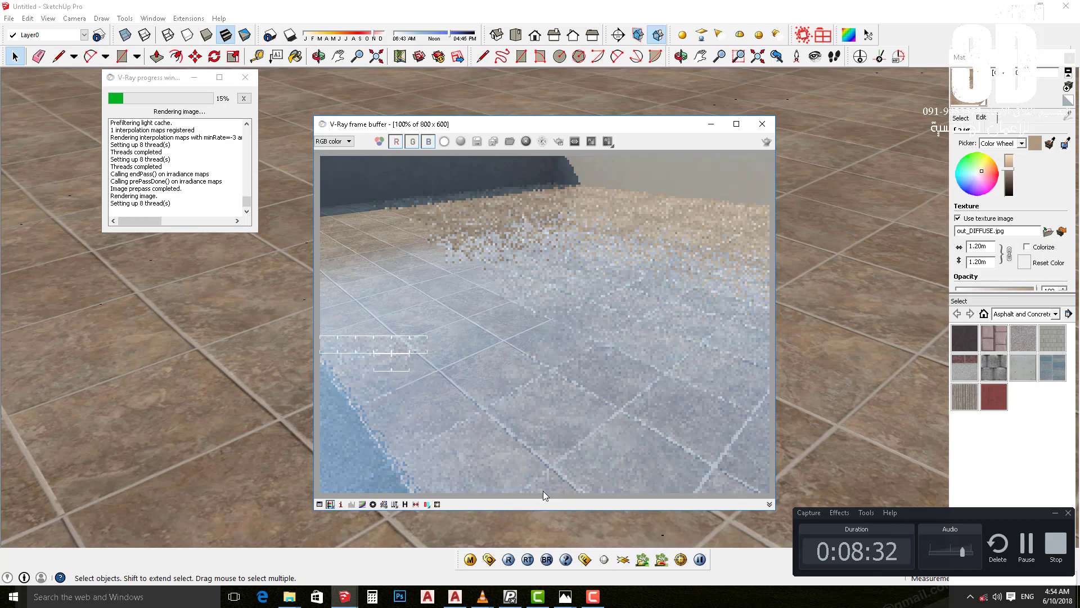
click(762, 124)
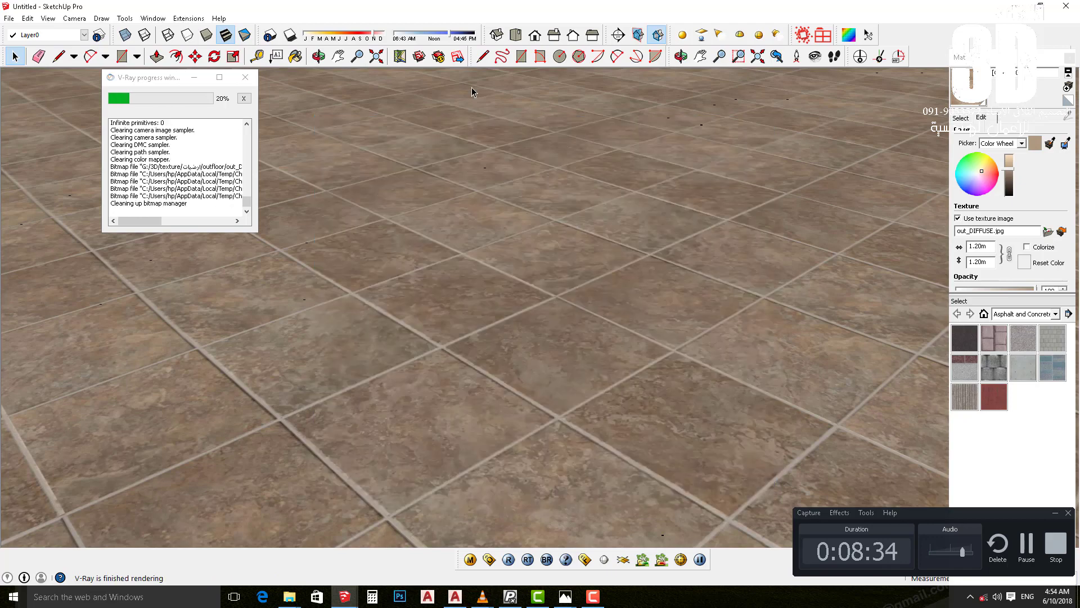
Give the floor material a 238-grey reflection colour, Fresnel IOR 2.0 and glossiness 0.85.
click(246, 79)
click(471, 559)
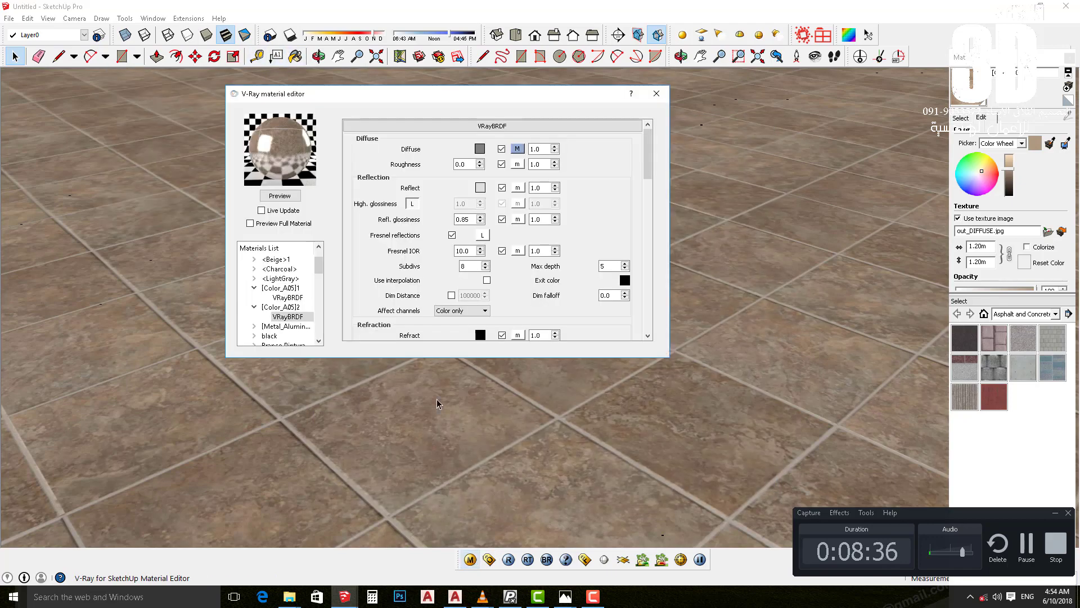
click(480, 187)
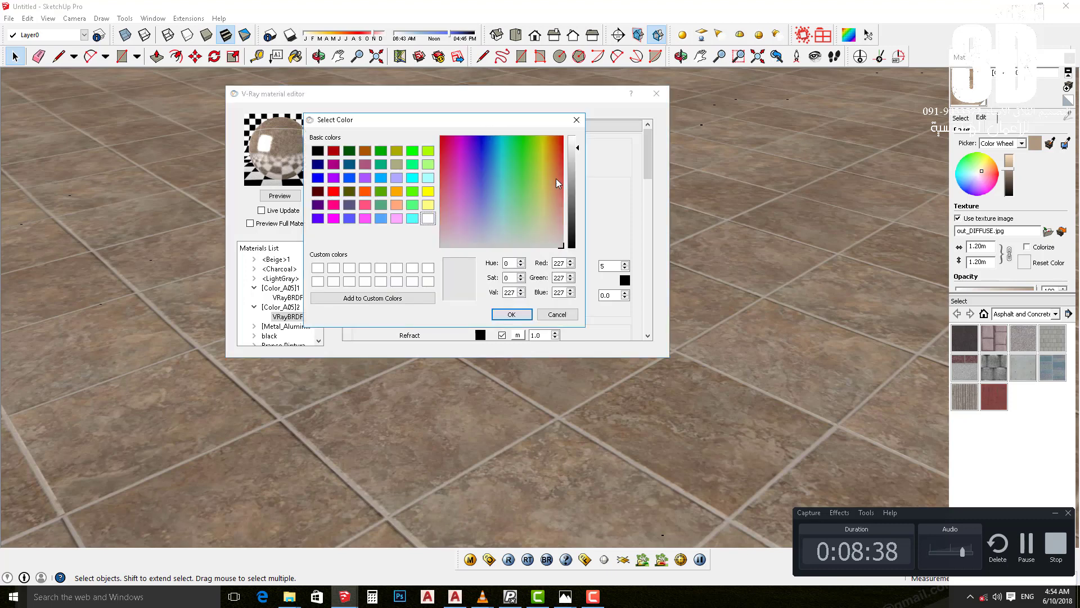
click(510, 314)
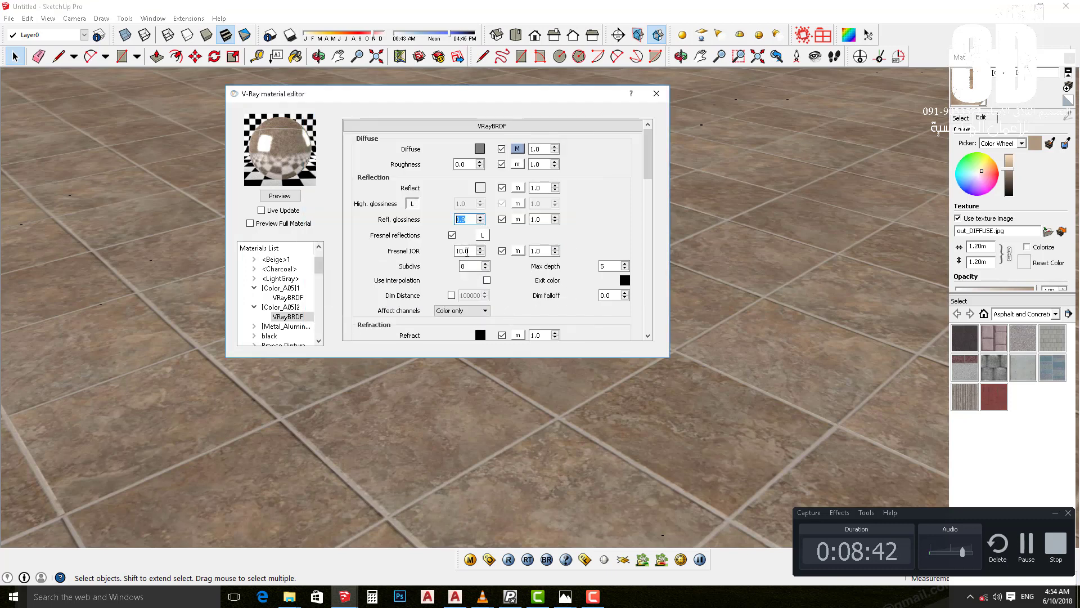
double_click(474, 251)
text(2)
click(276, 197)
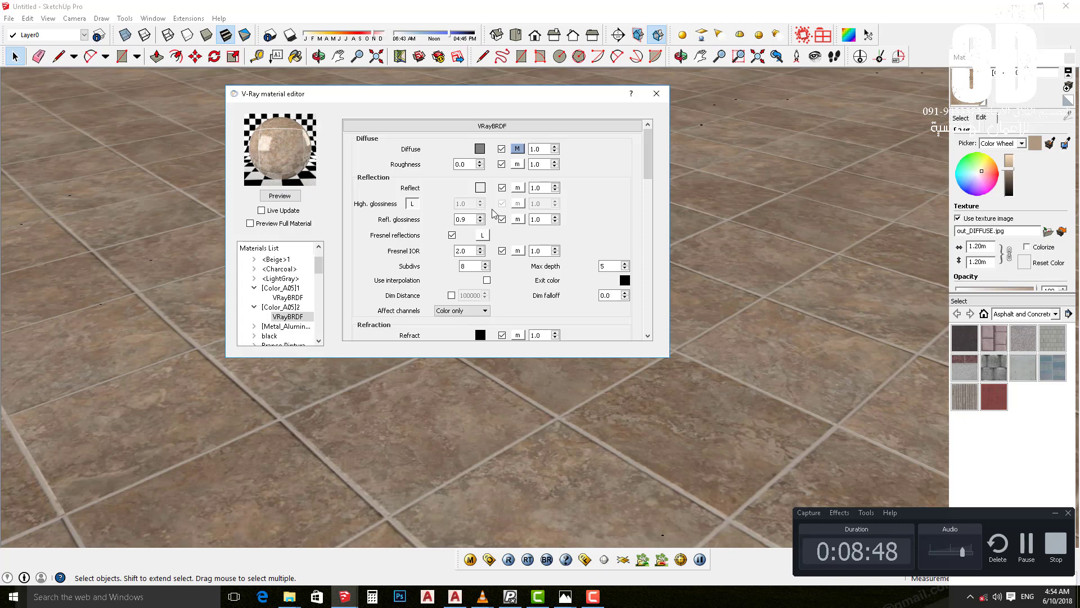
click(284, 197)
text(0.85)
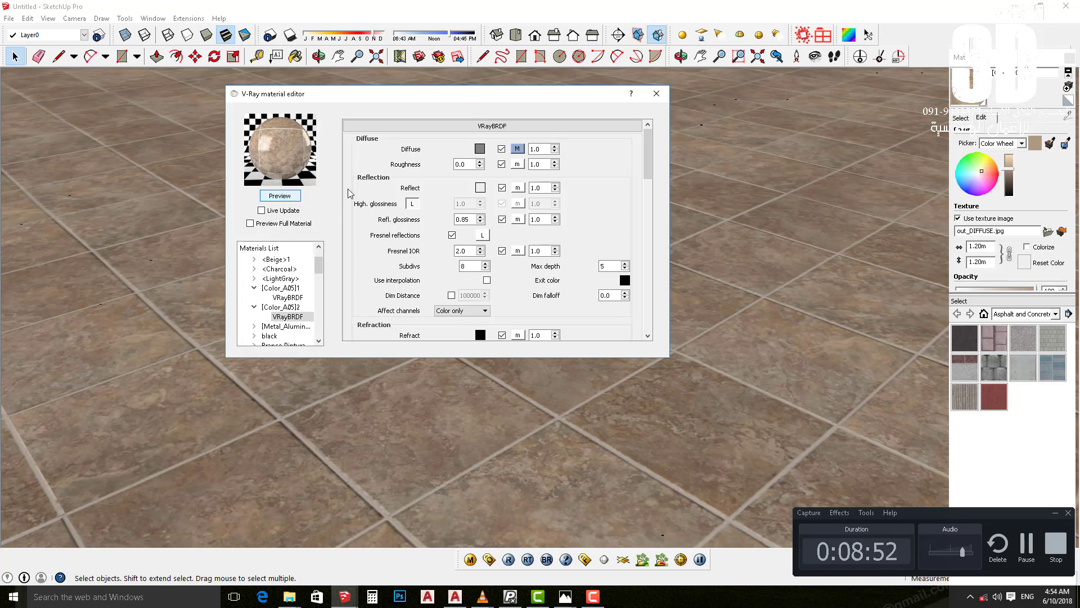
click(657, 93)
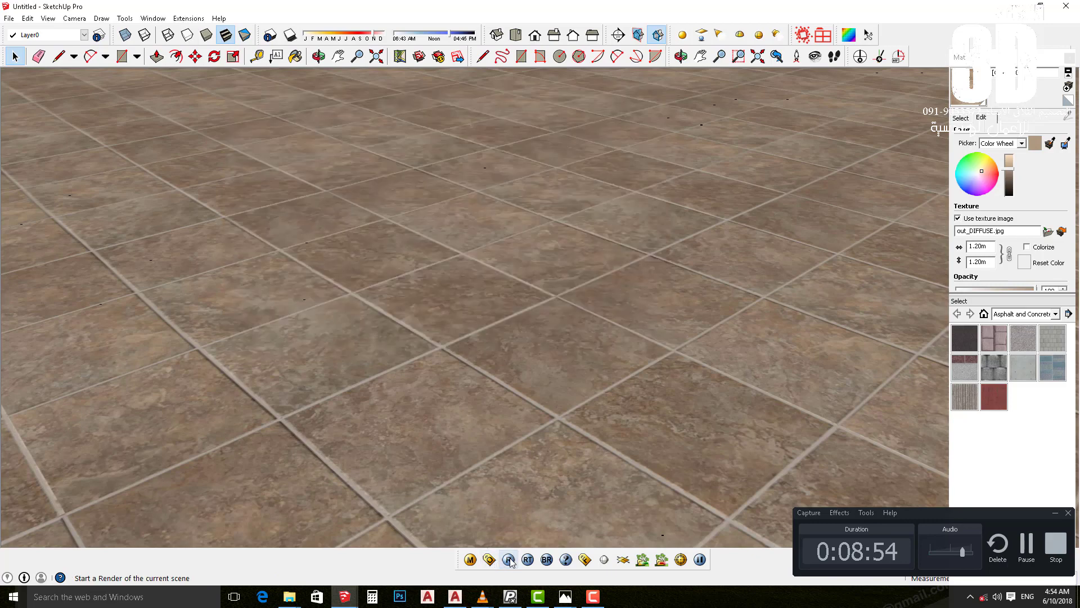
Start the final V-Ray render of the floor with Fresnel IOR 2.0.
click(509, 560)
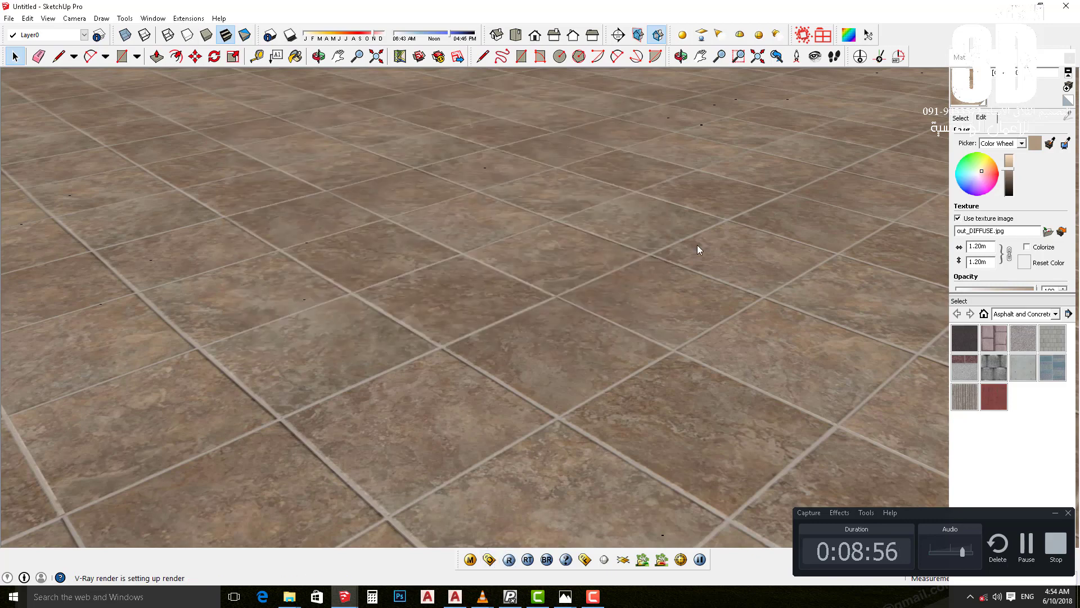